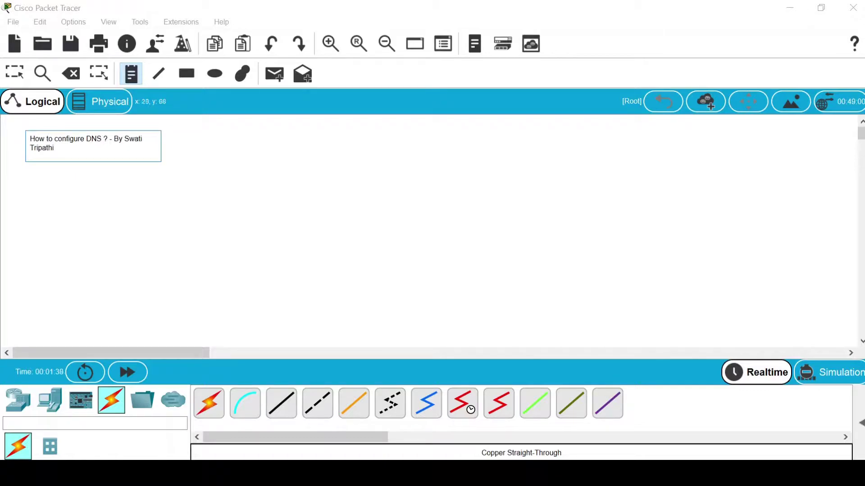
# Finish the title note and place a PC below it in the logical workspace
pyautogui.click(25, 178)
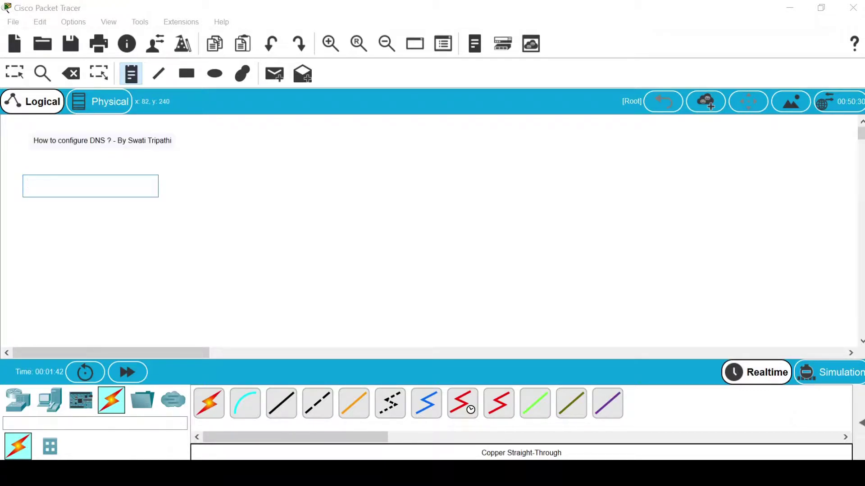
pyautogui.click(53, 405)
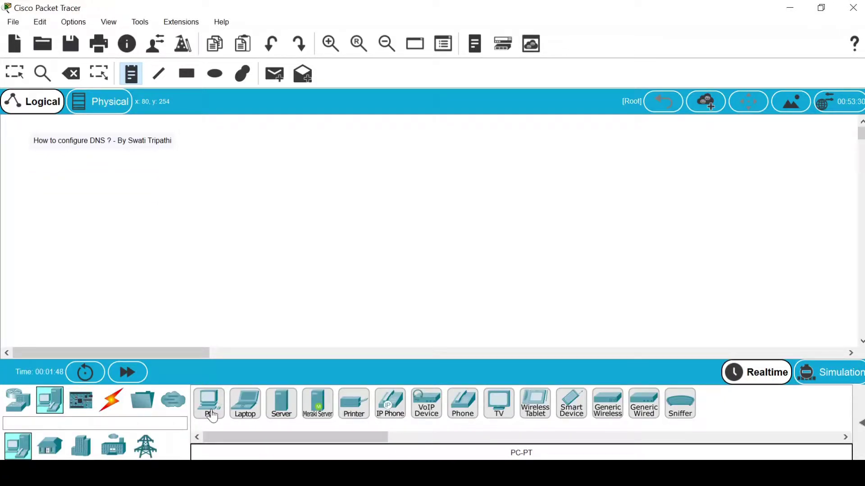
pyautogui.moveTo(212, 417); pyautogui.dragTo(50, 205)
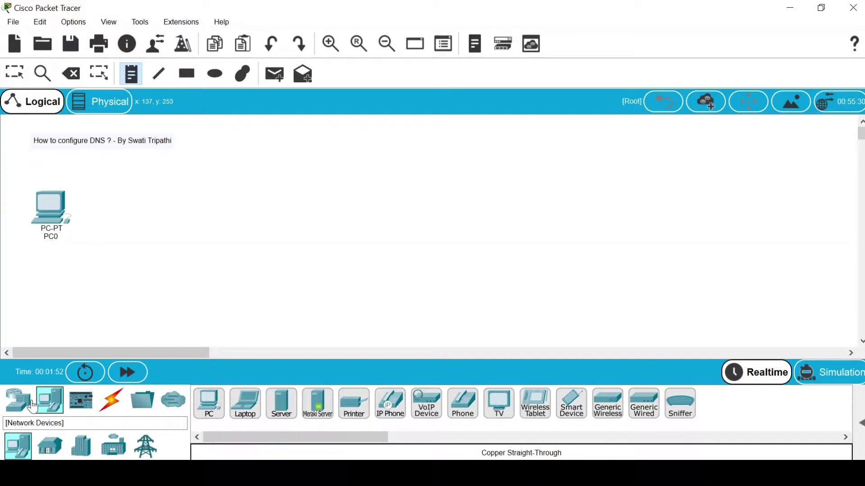
# Place a PT-Switch beside the PC and a generic Server on the far side of the switch
pyautogui.click(17, 402)
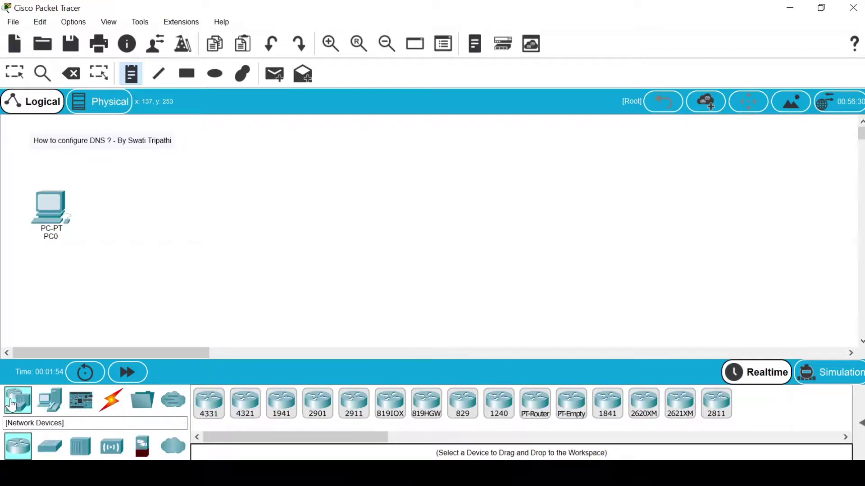
pyautogui.click(50, 448)
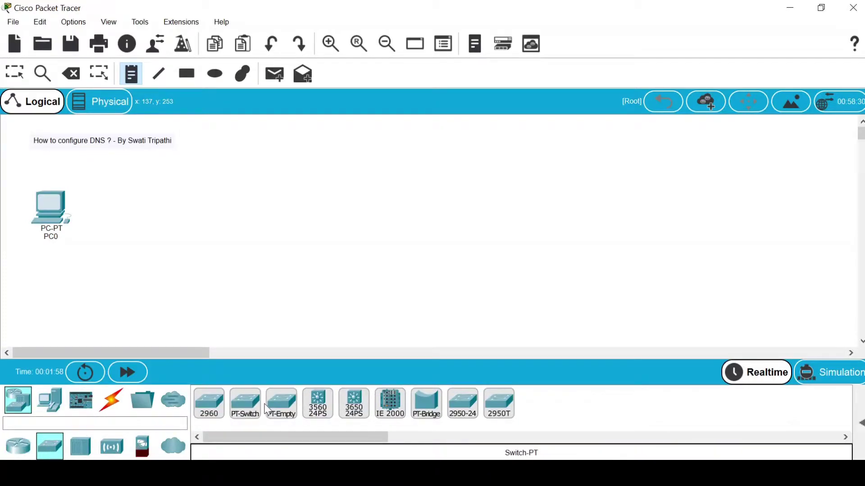
pyautogui.click(238, 408)
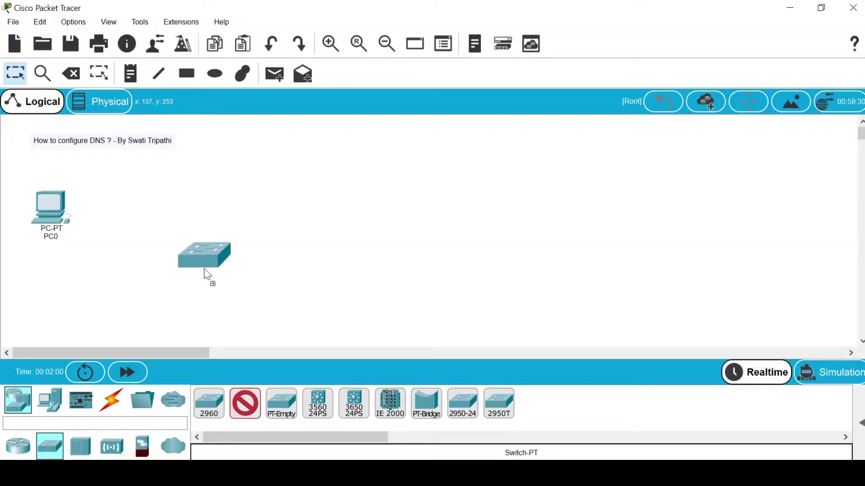
pyautogui.click(138, 221)
pyautogui.moveTo(139, 220); pyautogui.dragTo(136, 210)
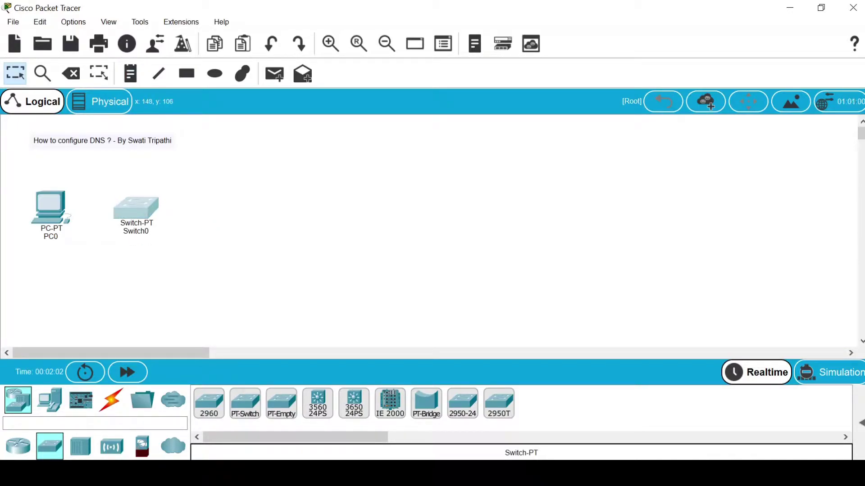
pyautogui.click(49, 402)
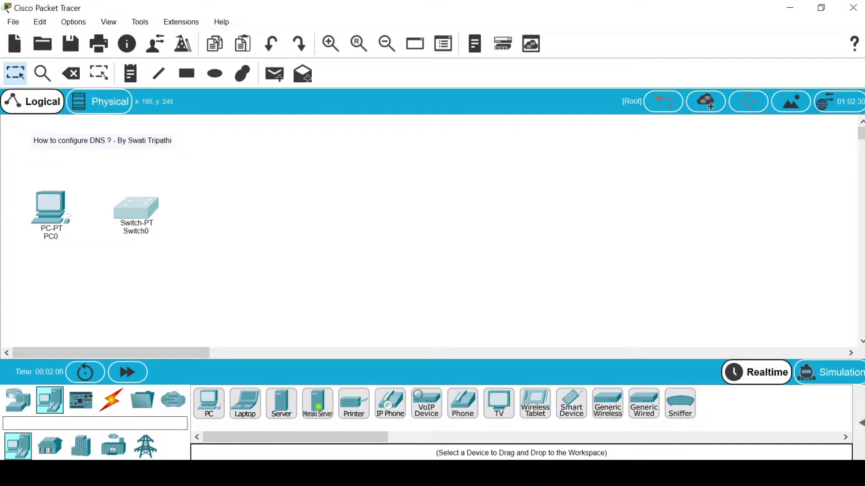
pyautogui.moveTo(278, 407); pyautogui.dragTo(218, 187)
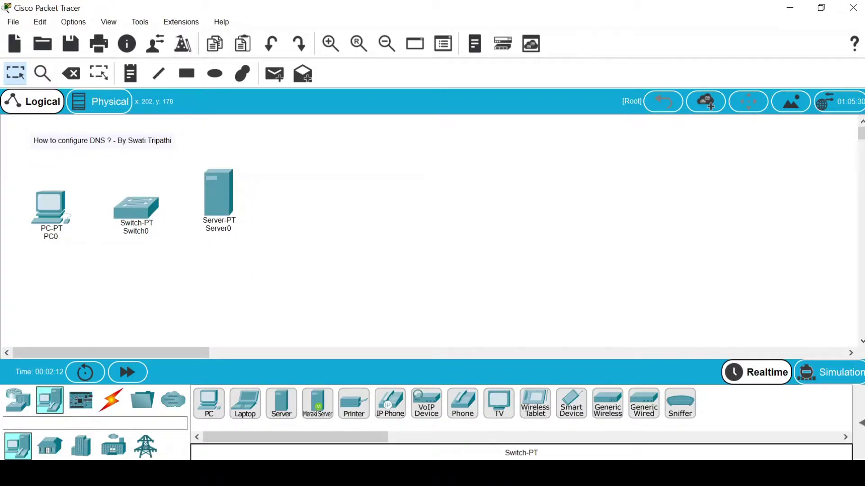
# Connect PC0 to port FastEthernet0/1 of the switch with a copper straight-through cable
pyautogui.click(110, 402)
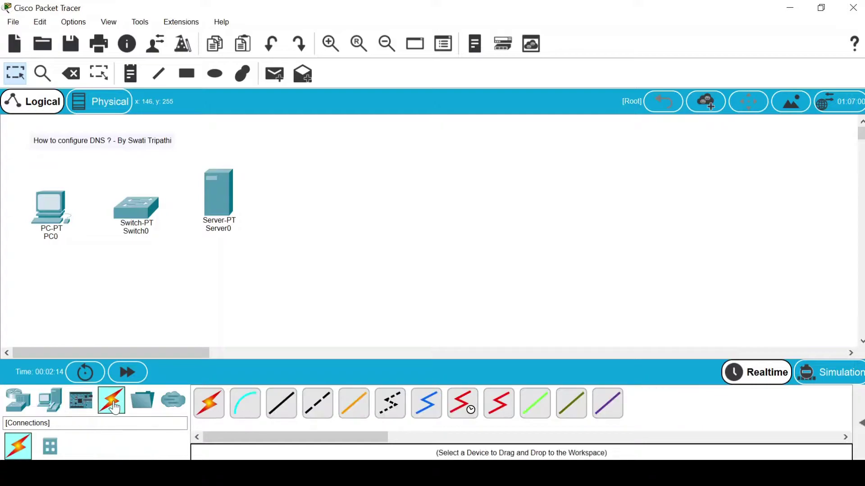
pyautogui.click(280, 407)
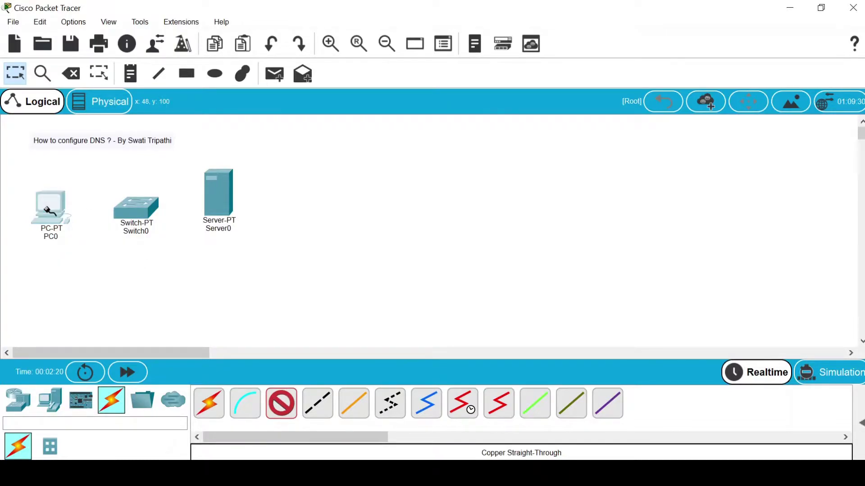
pyautogui.click(47, 209)
pyautogui.click(58, 262)
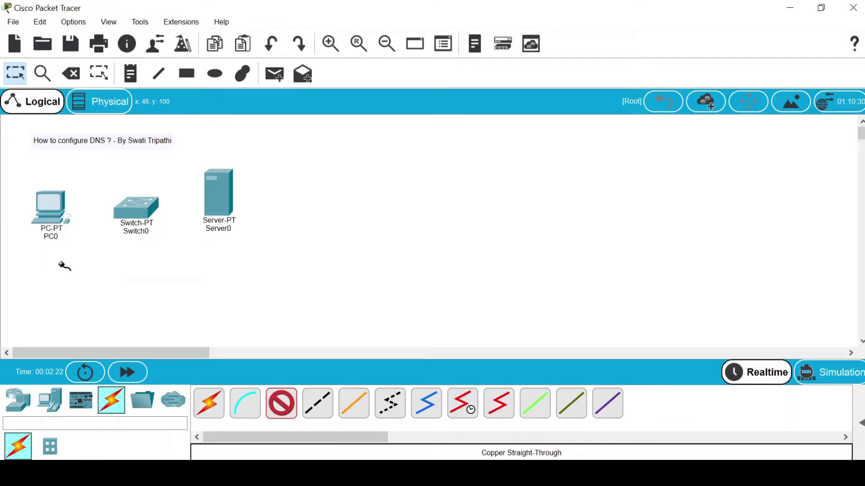
pyautogui.click(136, 206)
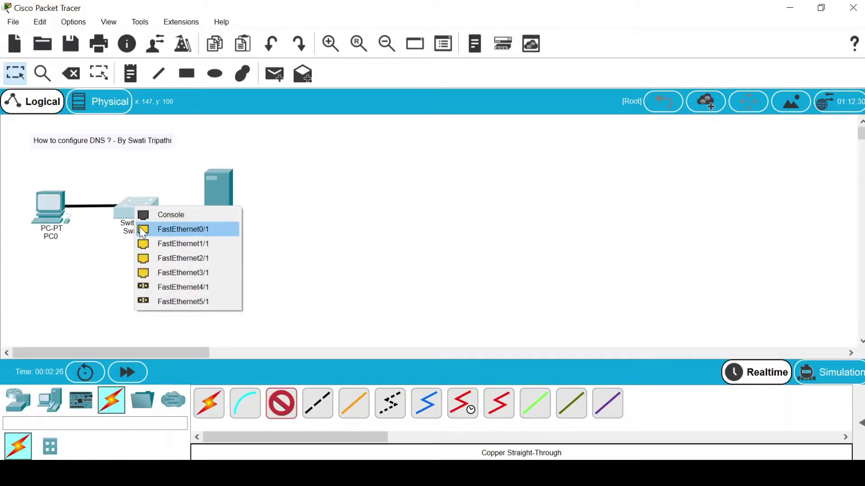
pyautogui.click(143, 229)
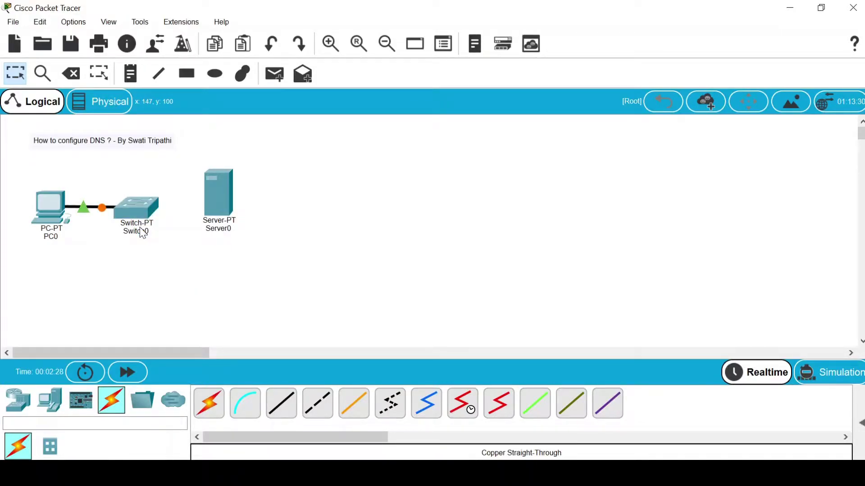
# Connect the switch's FastEthernet1/1 to the server's FastEthernet0 with a copper straight-through cable and shift the server slightly to line it up
pyautogui.click(284, 411)
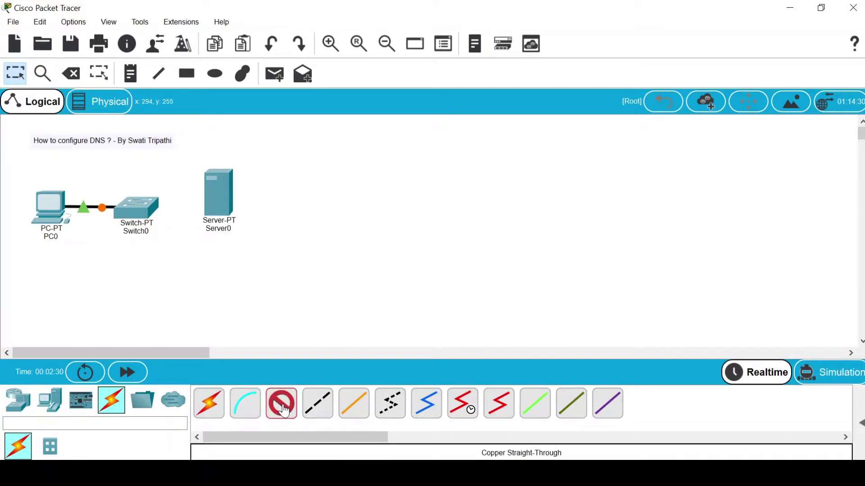
pyautogui.click(134, 209)
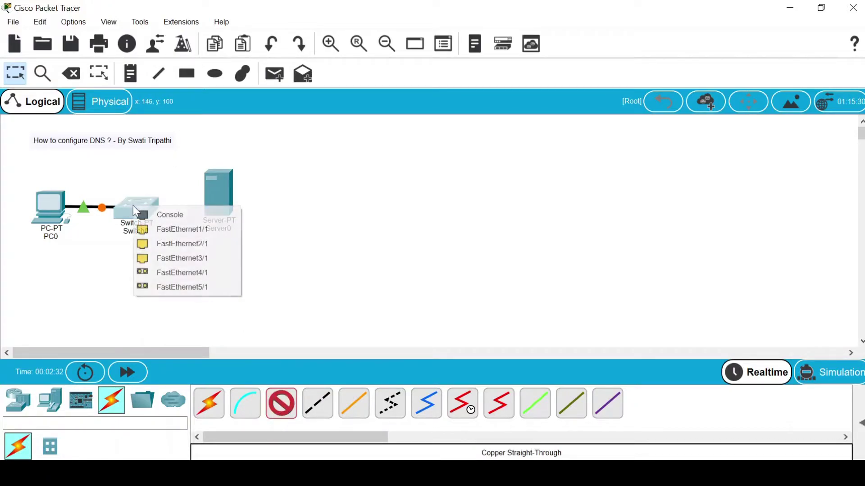
pyautogui.click(146, 230)
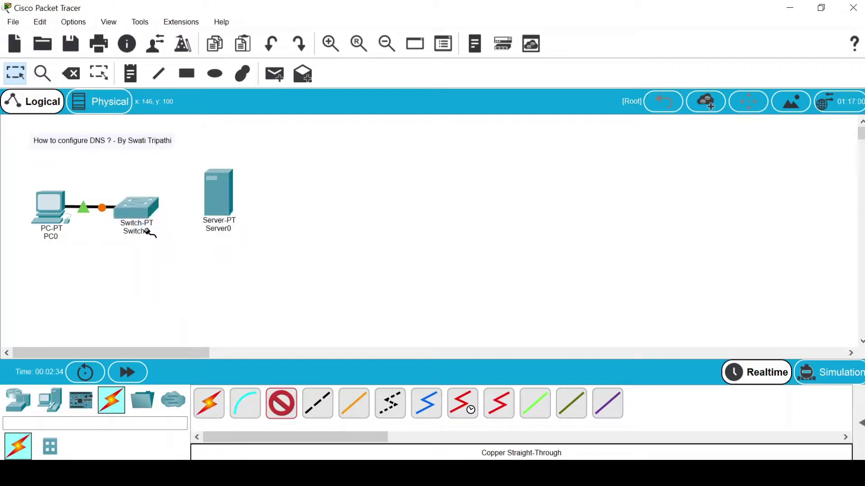
pyautogui.click(221, 207)
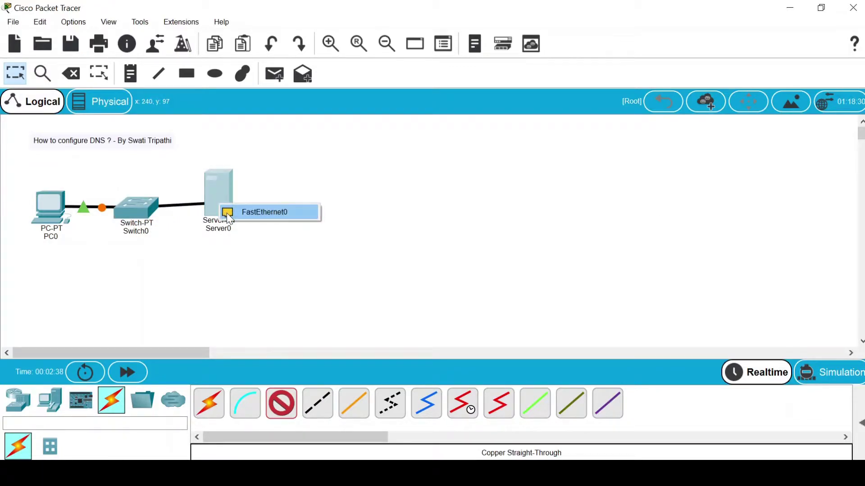
pyautogui.click(243, 213)
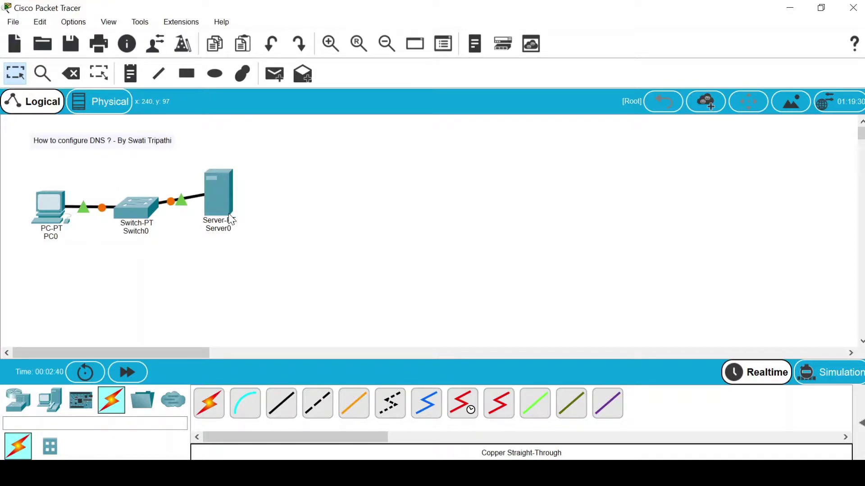
pyautogui.moveTo(223, 198)
pyautogui.mouseDown()
pyautogui.moveTo(245, 212)
pyautogui.moveTo(237, 205)
pyautogui.mouseUp()
# Open the server's IP configuration and assign static IP address 192.168.1.1 with subnet mask 255.255.255.0
pyautogui.moveTo(236, 211)
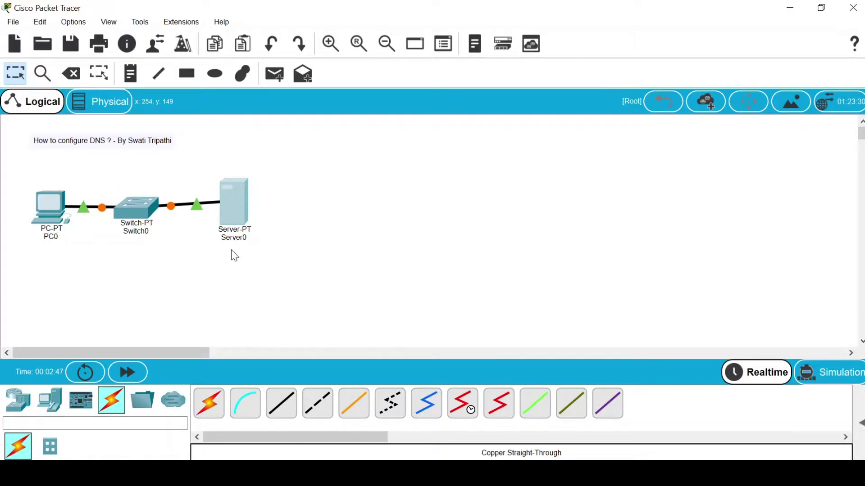
pyautogui.click(232, 200)
pyautogui.moveTo(387, 1); pyautogui.dragTo(489, 91)
pyautogui.moveTo(422, 89); pyautogui.dragTo(399, 85)
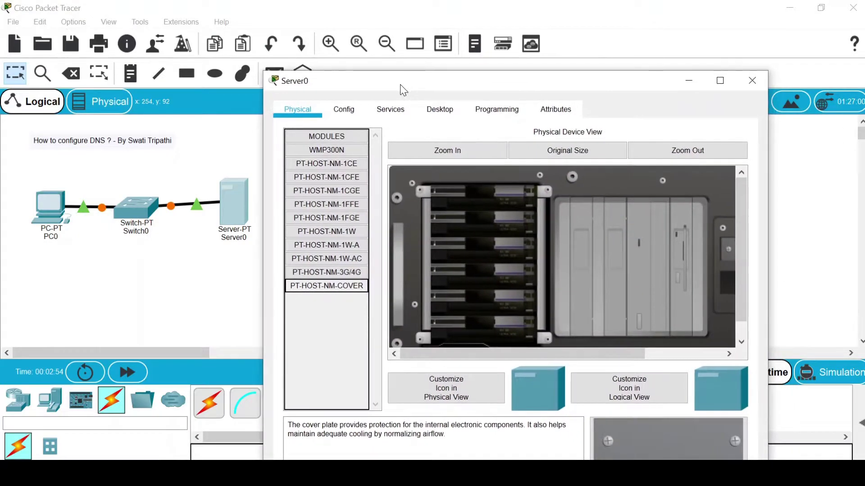
pyautogui.click(439, 110)
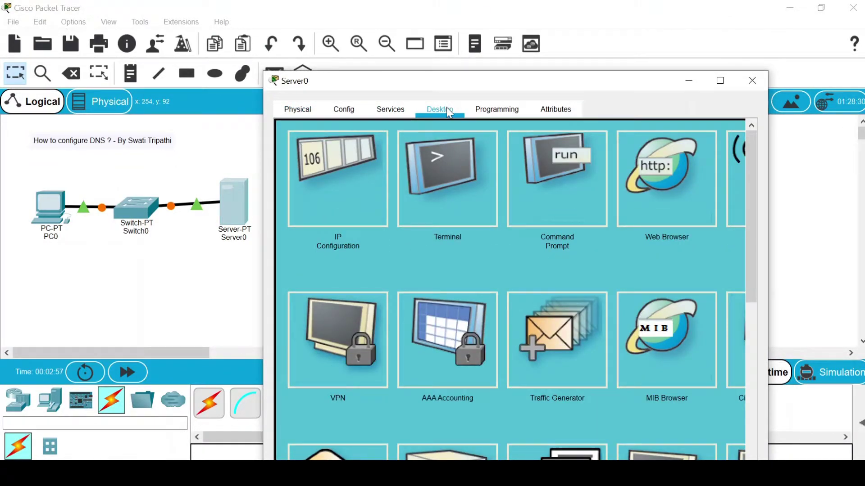
pyautogui.click(344, 164)
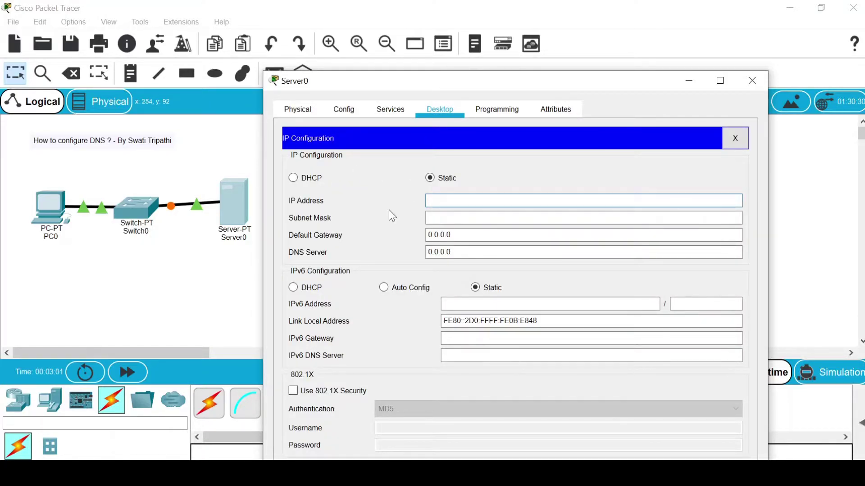
pyautogui.write('192.168.1.1')
pyautogui.click(443, 218)
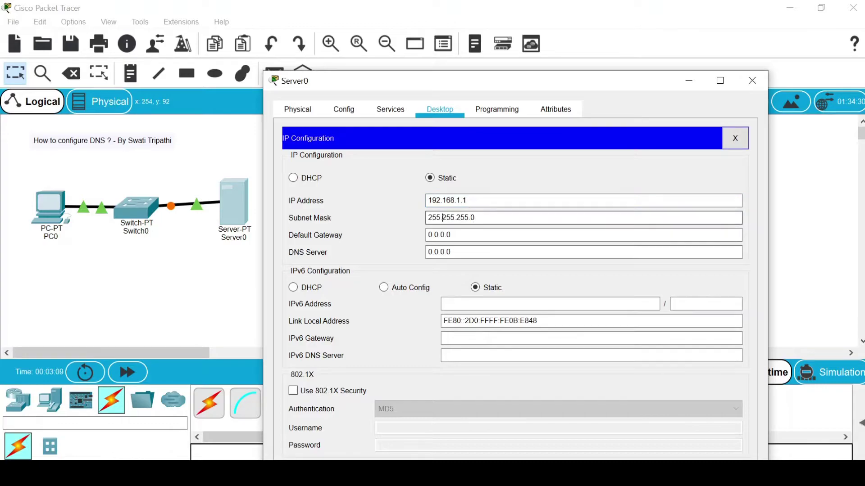
# Set the server's IPv4 DNS server address to 192.168.1.1
pyautogui.click(455, 252)
pyautogui.press('BackSpace')
pyautogui.press('BackSpace')
pyautogui.press('BackSpace')
pyautogui.press('BackSpace')
pyautogui.press('BackSpace')
pyautogui.press('BackSpace')
pyautogui.press('BackSpace')
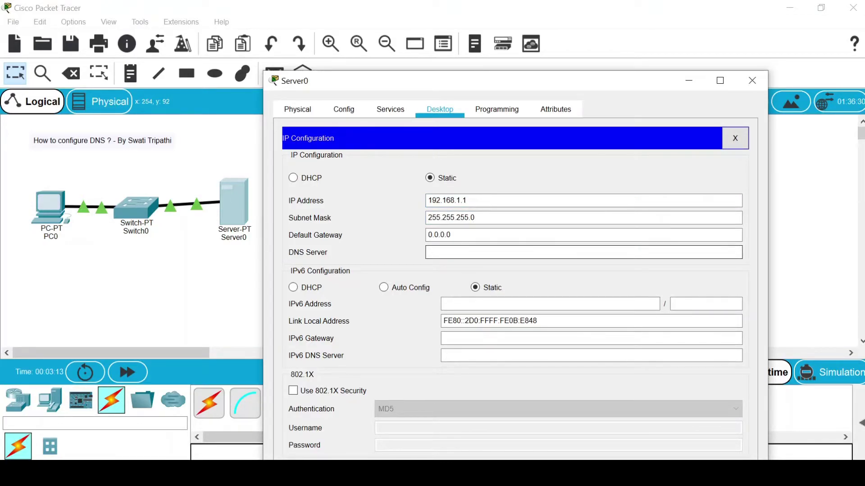
pyautogui.write('192.168.1.1')
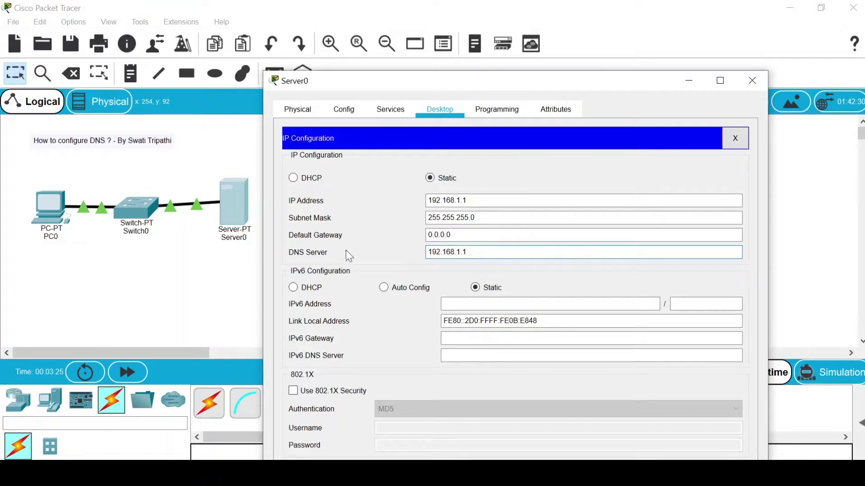
# Review the server's IP address, subnet mask and DNS server entries
pyautogui.moveTo(427, 200); pyautogui.dragTo(469, 201)
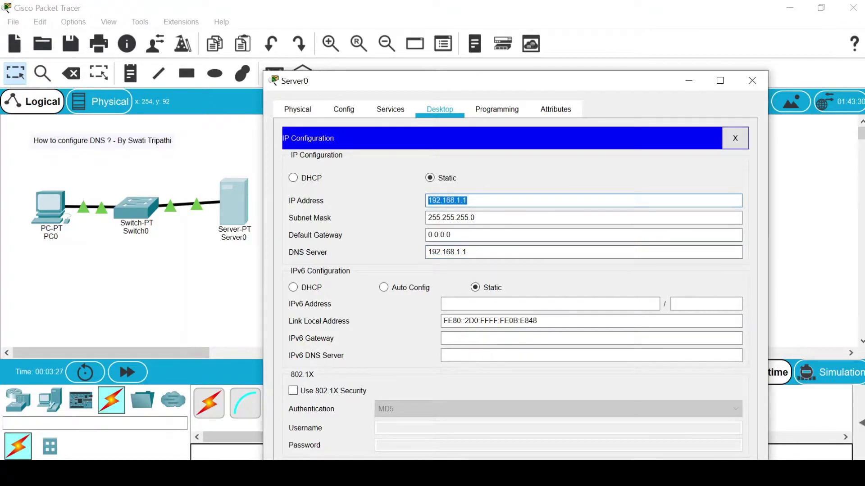
pyautogui.click(477, 252)
pyautogui.moveTo(477, 252); pyautogui.dragTo(419, 252)
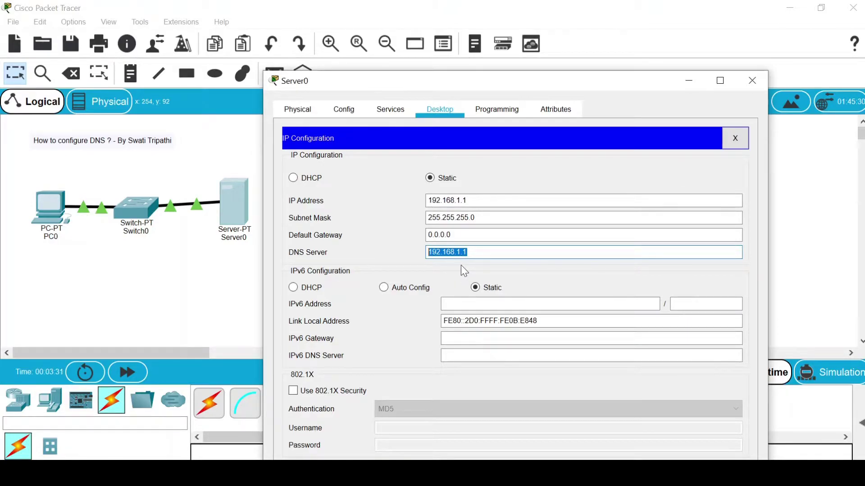
pyautogui.moveTo(478, 217); pyautogui.dragTo(425, 217)
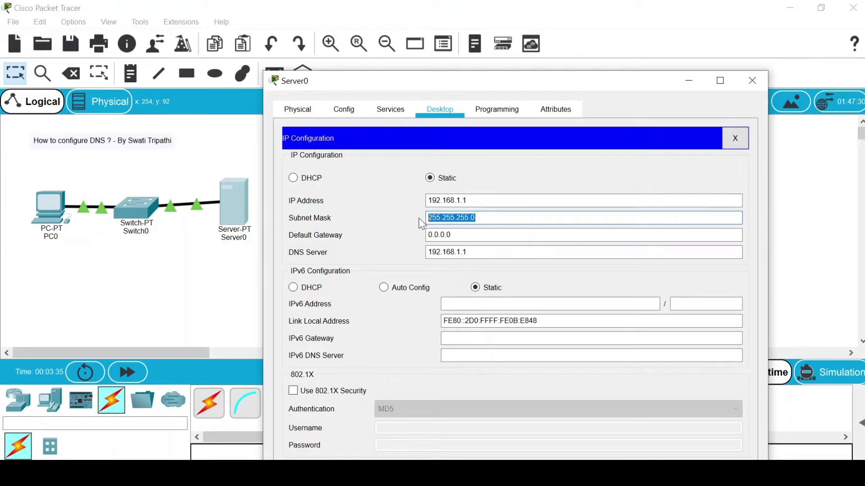
pyautogui.moveTo(468, 200); pyautogui.dragTo(420, 204)
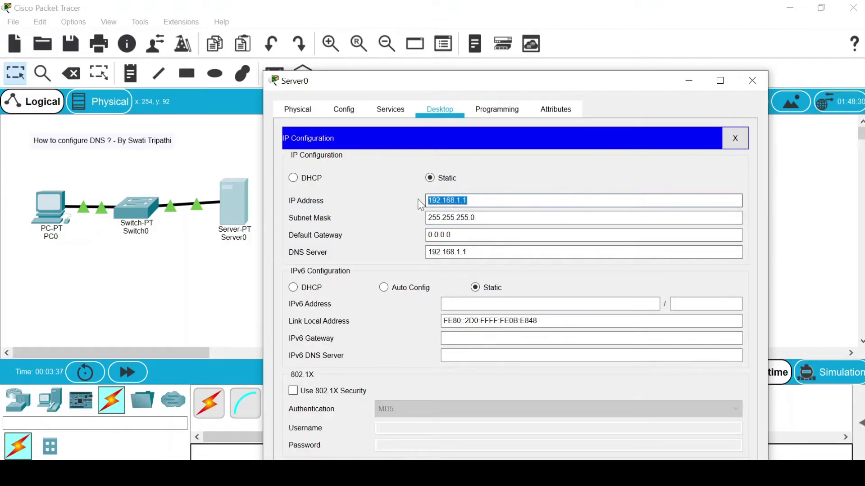
pyautogui.moveTo(477, 218); pyautogui.dragTo(426, 217)
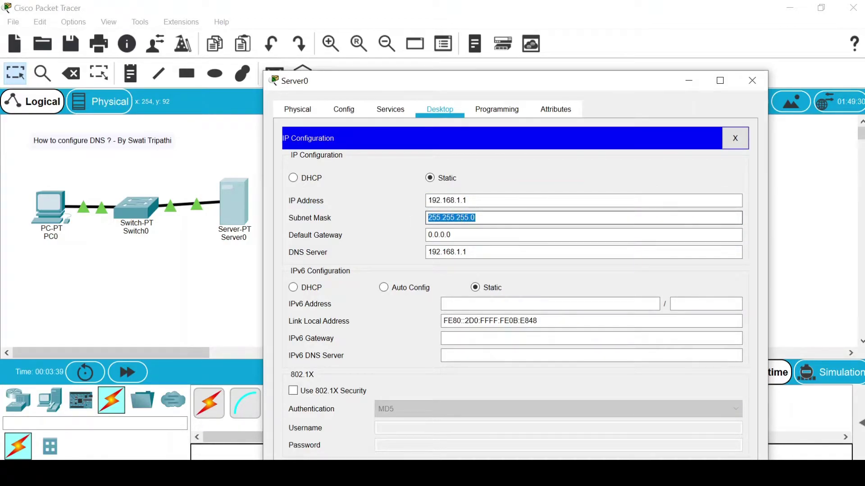
pyautogui.click(433, 218)
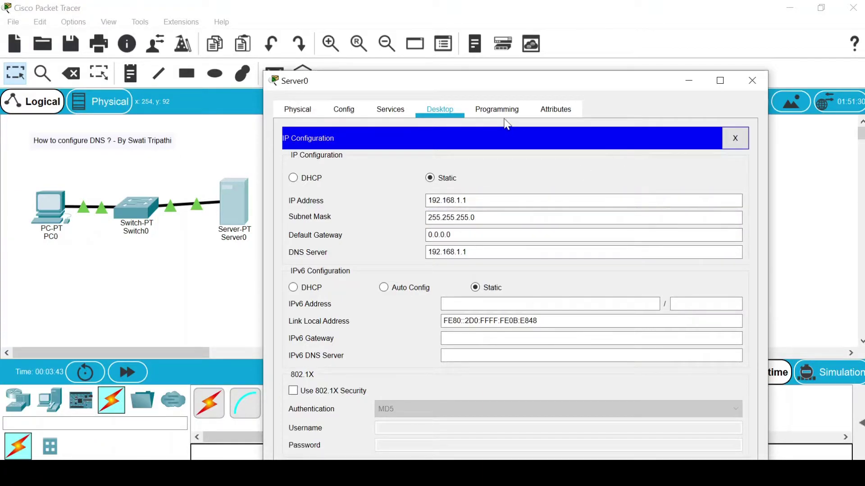
# Close the server's IP configuration and open its HTTP service settings
pyautogui.click(735, 138)
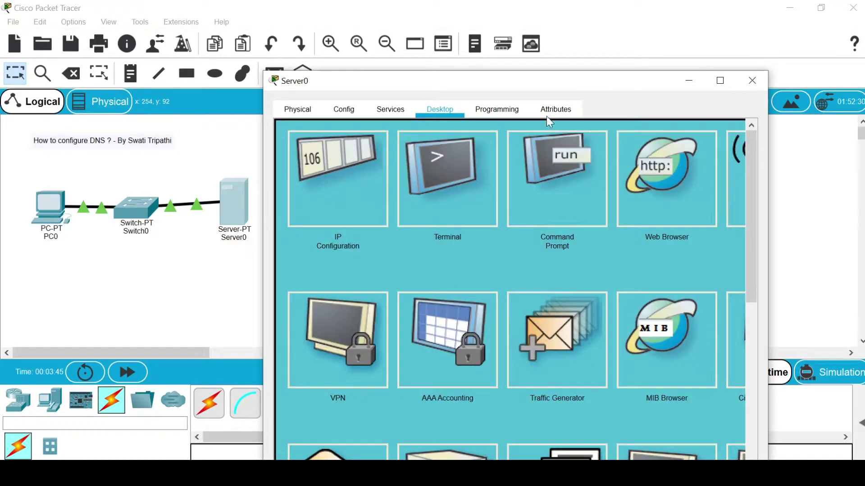
pyautogui.click(389, 108)
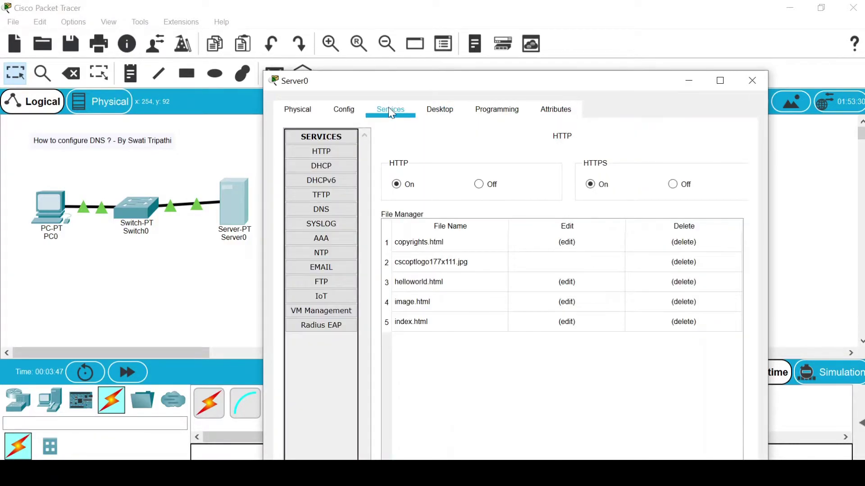
pyautogui.click(326, 157)
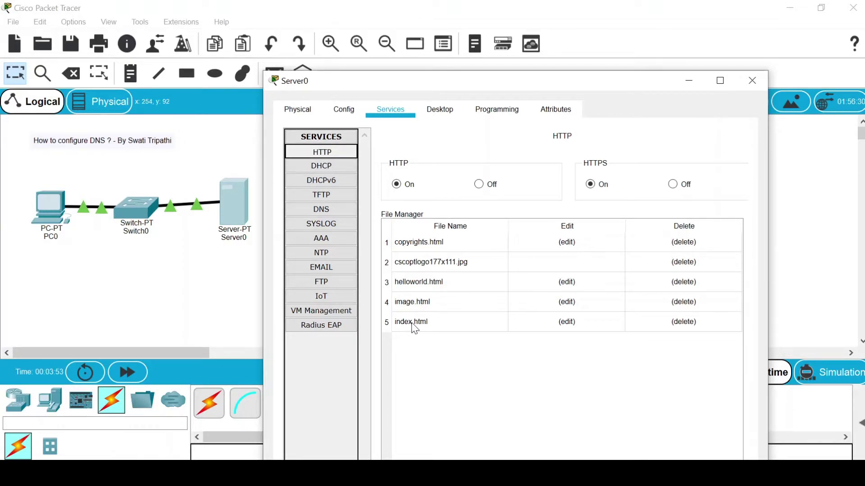
# Open index.html for editing and replace everything between its html tags with the heading <h1>Hello Cisco</h1>
pyautogui.click(567, 323)
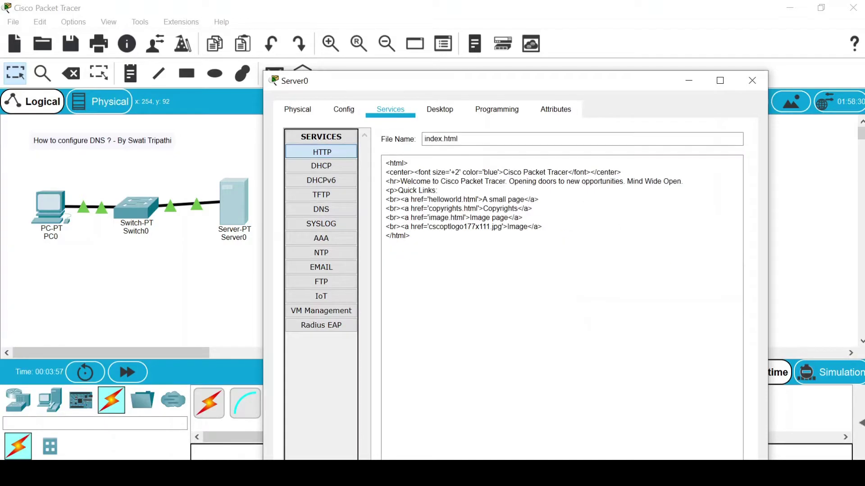
pyautogui.moveTo(410, 235); pyautogui.dragTo(514, 217)
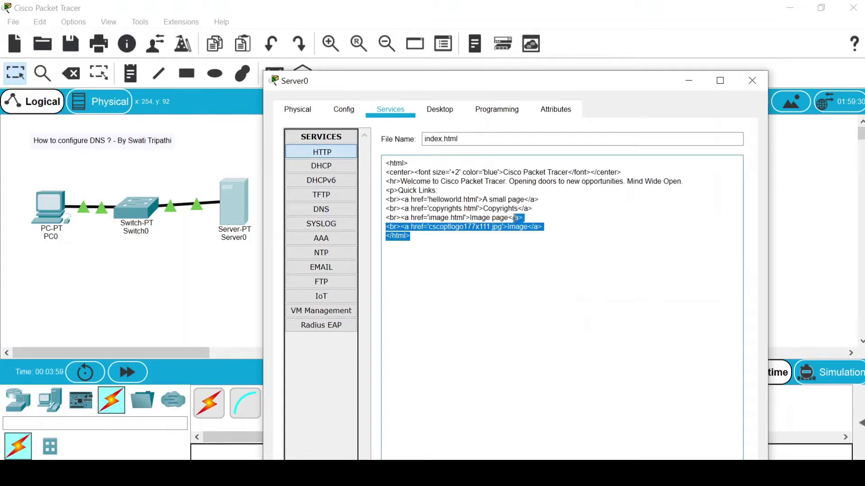
pyautogui.moveTo(410, 236); pyautogui.dragTo(456, 209)
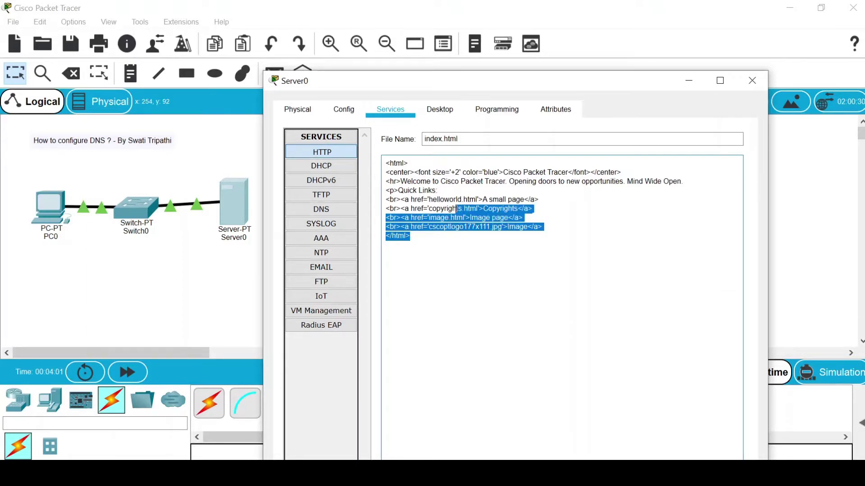
pyautogui.click(385, 172)
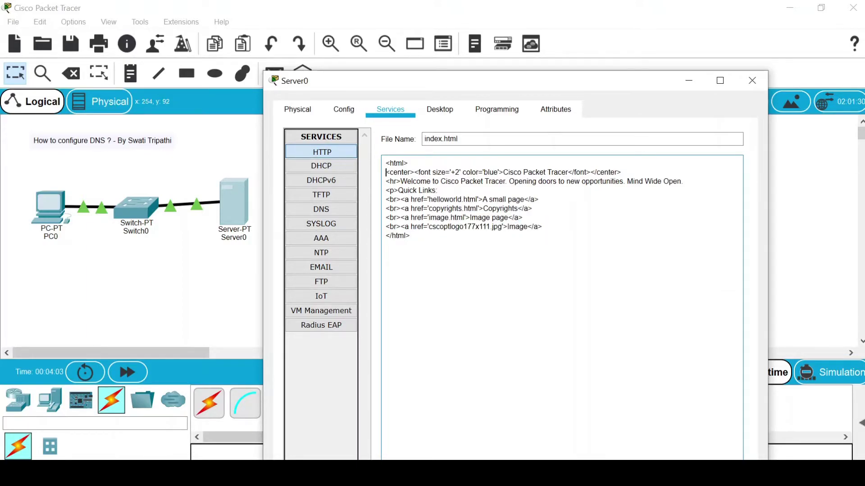
pyautogui.moveTo(385, 172); pyautogui.dragTo(543, 227)
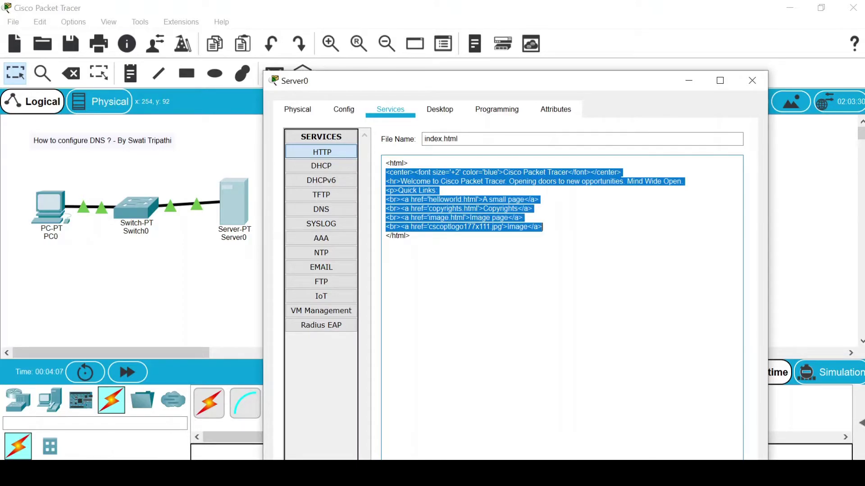
pyautogui.press('Delete')
pyautogui.write('<h1')
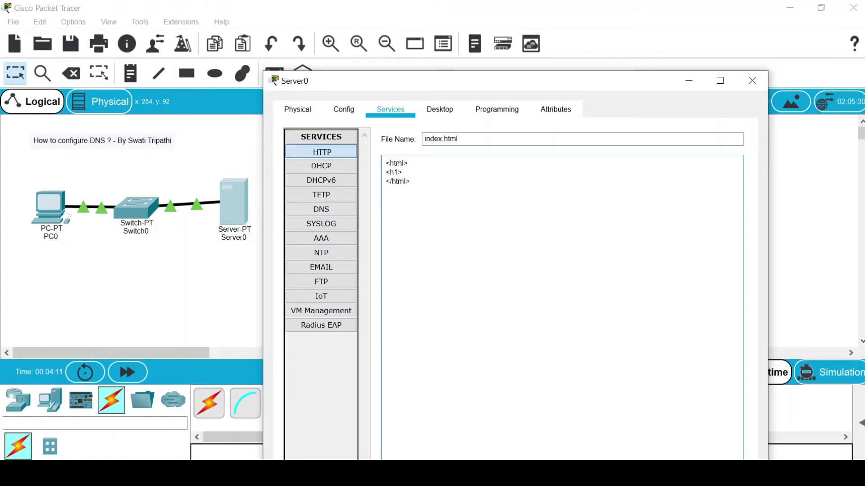
pyautogui.write('>Heel')
pyautogui.press('BackSpace')
pyautogui.write('llo Cisco</h1>')
# Save index.html, overwriting the existing file of the same name
pyautogui.moveTo(610, 90); pyautogui.dragTo(561, 35)
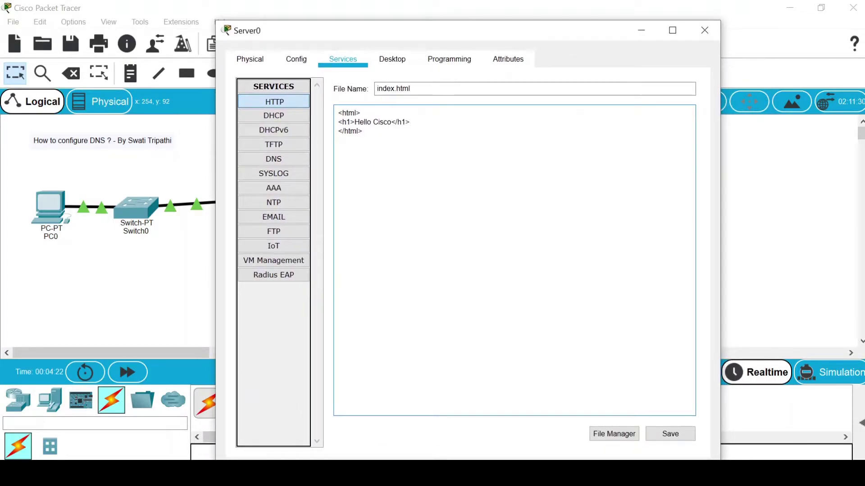
pyautogui.click(671, 435)
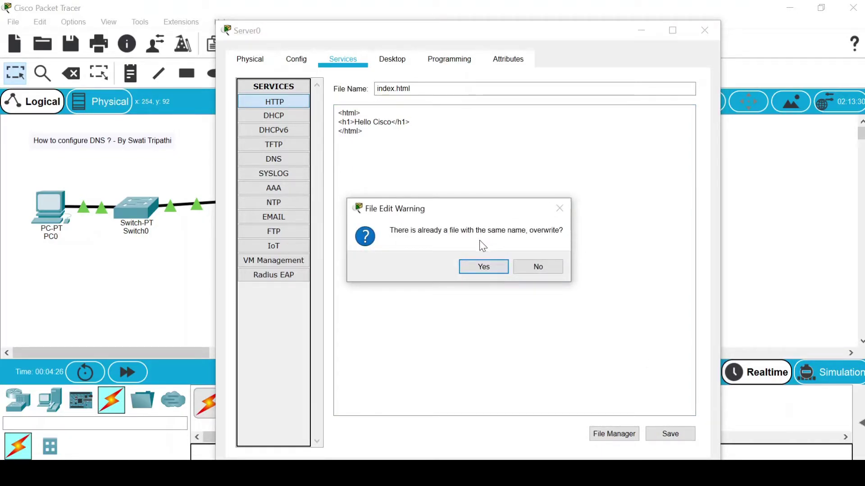
pyautogui.click(482, 269)
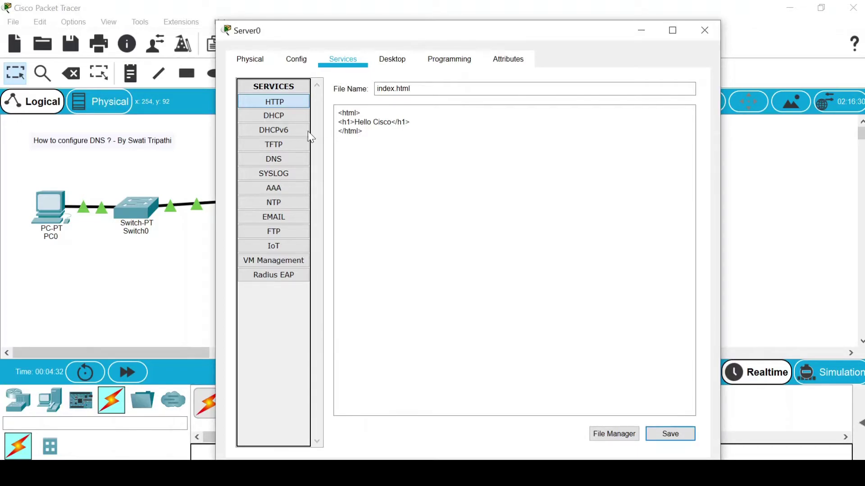
# Open the server's DNS service settings and turn the DNS service on
pyautogui.moveTo(317, 36); pyautogui.dragTo(397, 90)
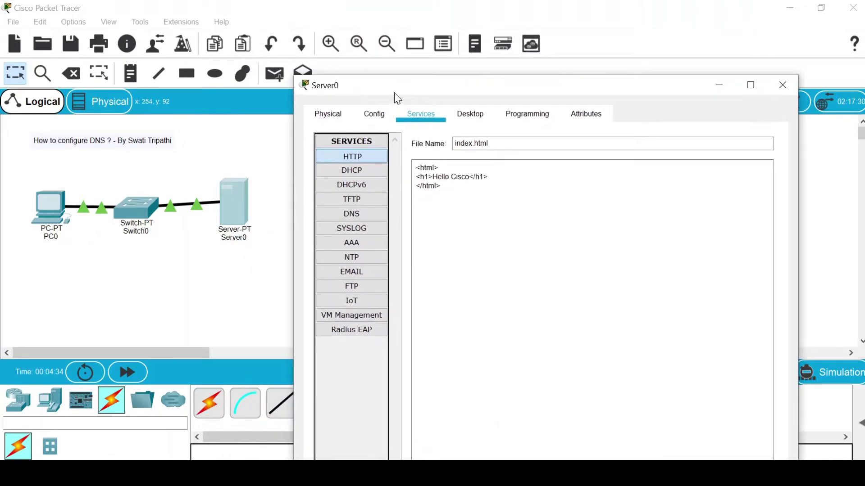
pyautogui.click(354, 215)
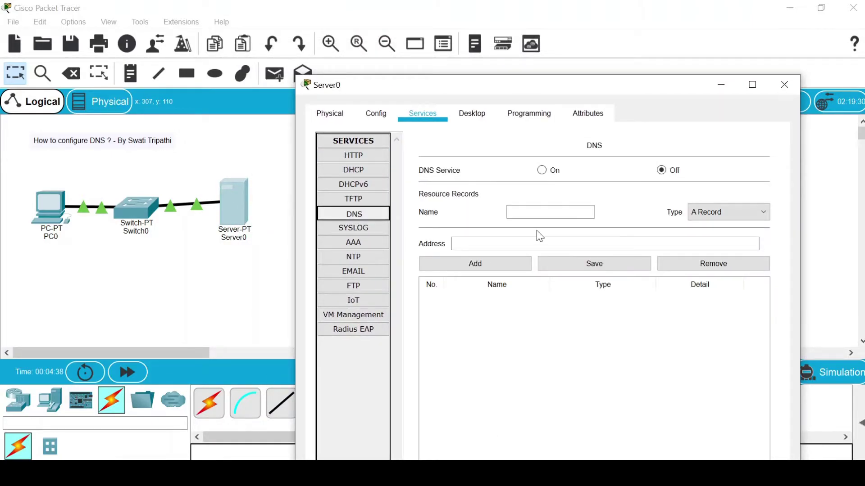
pyautogui.click(542, 170)
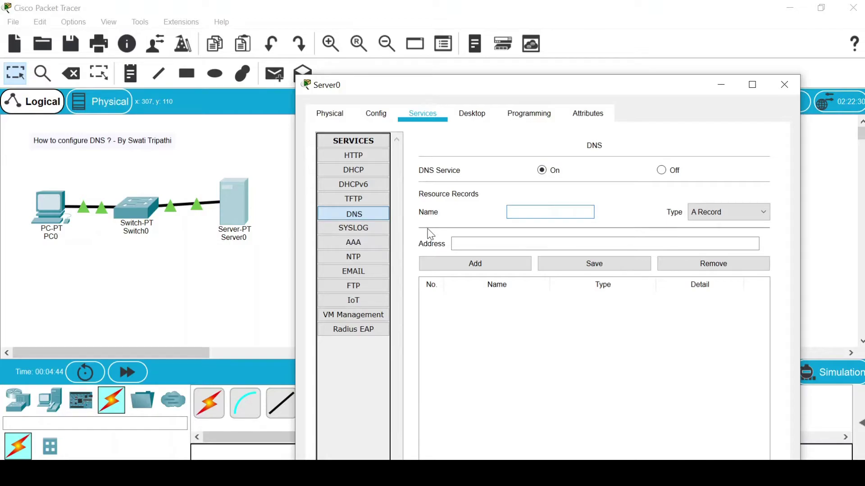
# Add a DNS A record named mywebsite with address 192.168.1.1, check the entry, and close the server's window
pyautogui.write('mywebsite')
pyautogui.click(456, 239)
pyautogui.write('192.168.1.1')
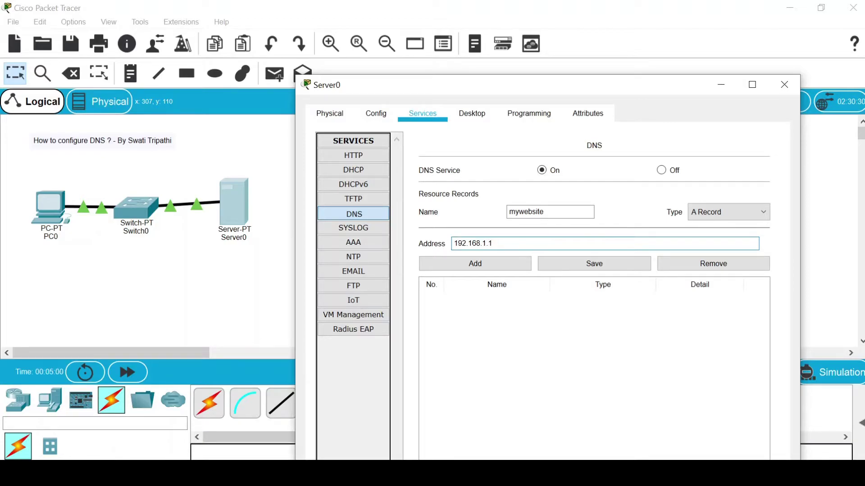
pyautogui.click(473, 265)
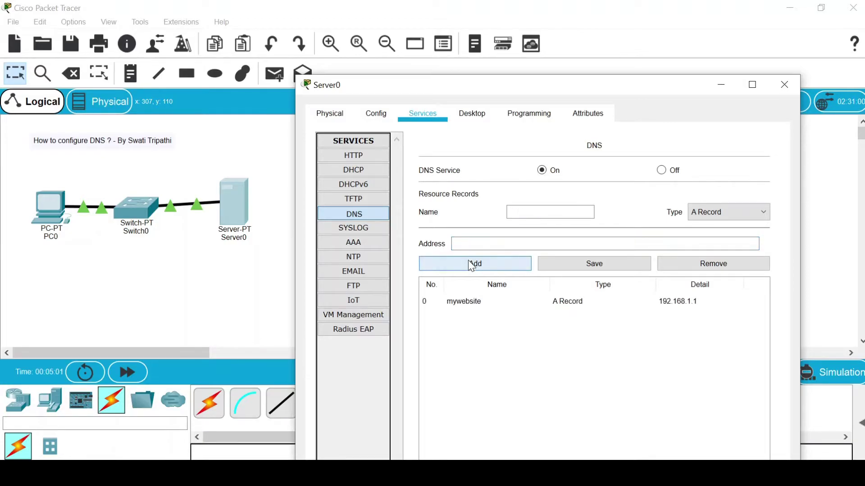
pyautogui.click(464, 309)
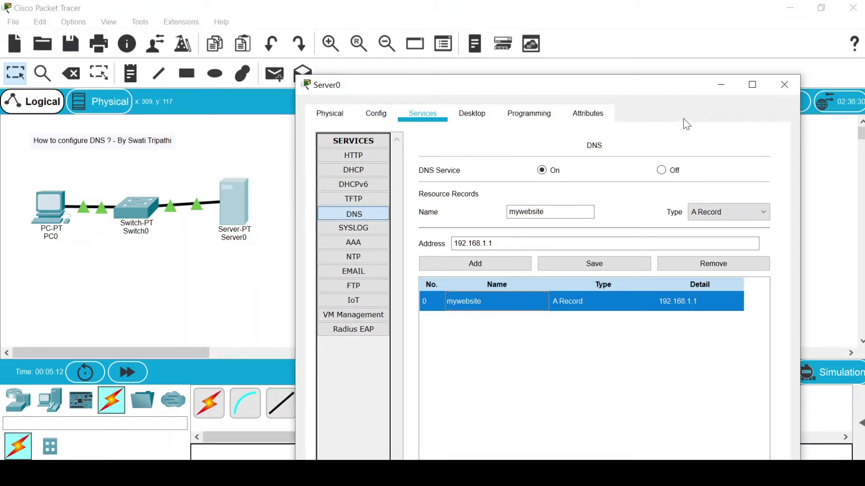
pyautogui.moveTo(644, 89); pyautogui.dragTo(599, 70)
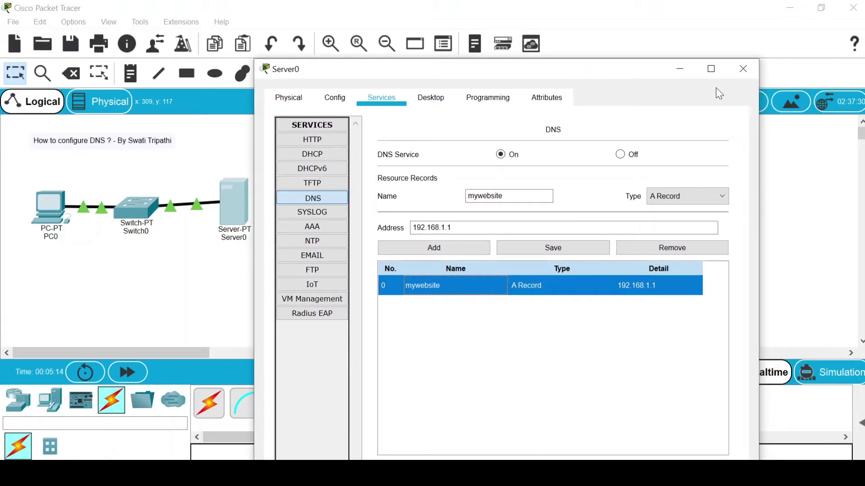
pyautogui.click(737, 77)
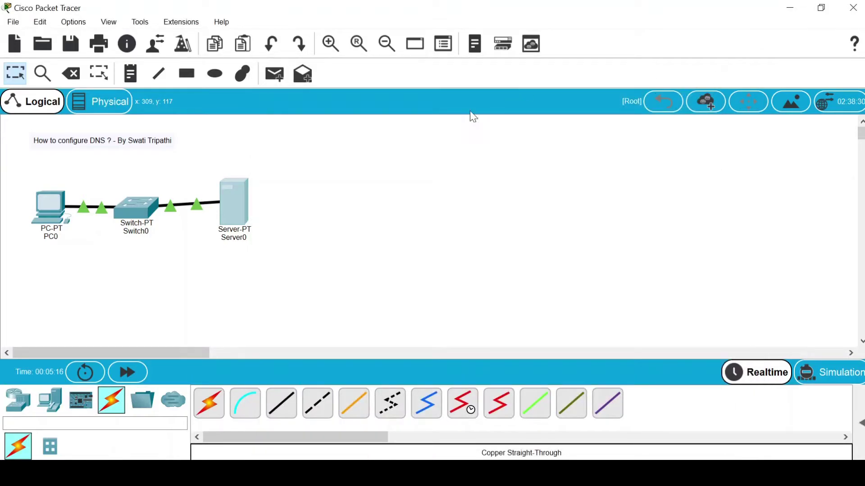
# Open PC0's IP configuration and assign static IP address 192.168.1.2 with subnet mask 255.255.255.0
pyautogui.click(44, 205)
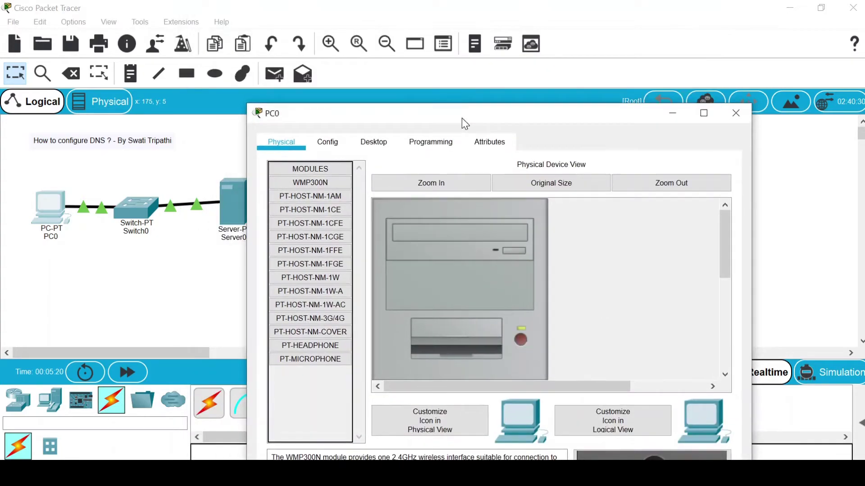
pyautogui.click(377, 143)
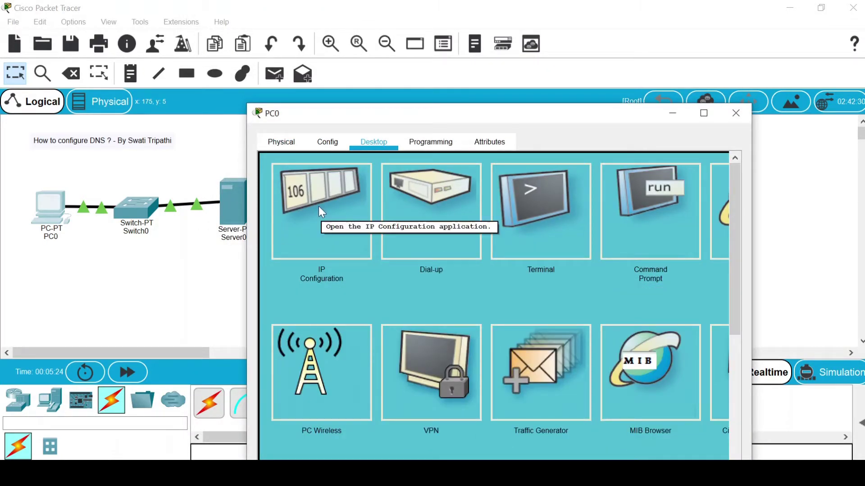
pyautogui.click(318, 208)
pyautogui.click(412, 255)
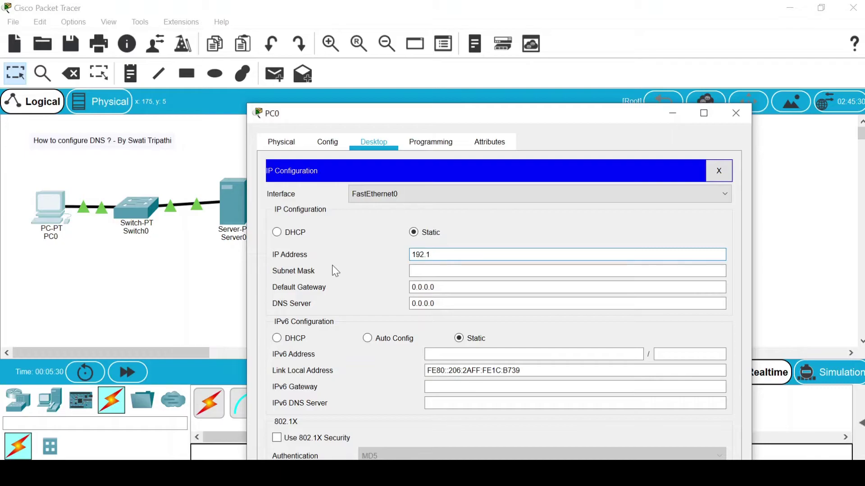
pyautogui.write('192.168.1.2')
pyautogui.click(435, 271)
pyautogui.click(434, 270)
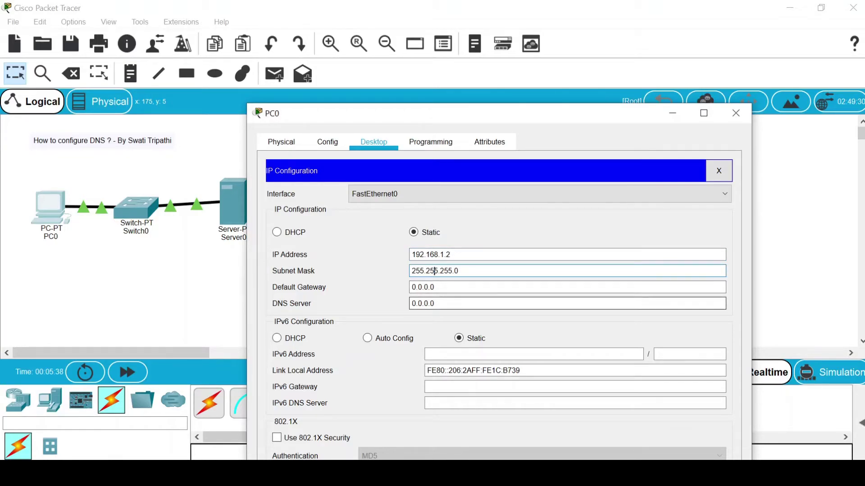
# Set PC0's IPv4 DNS server to 192.168.1.1 and close its IP configuration
pyautogui.moveTo(435, 303); pyautogui.dragTo(384, 297)
pyautogui.press('BackSpace')
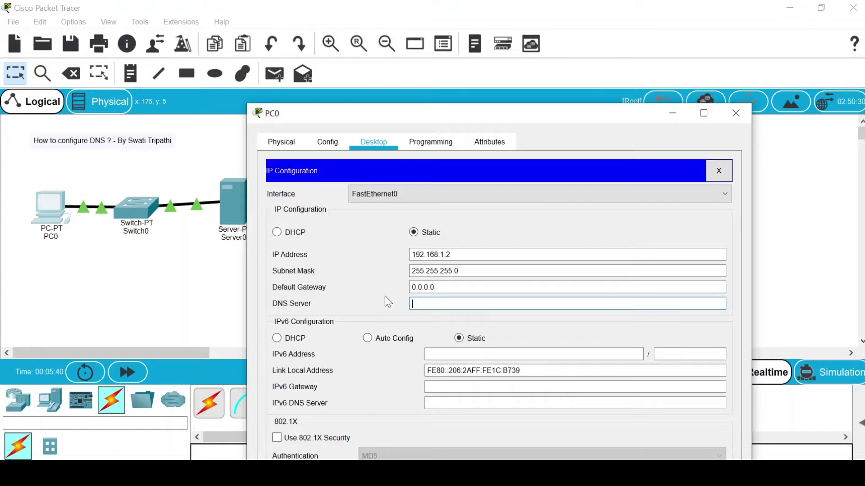
pyautogui.write('192.168.1.1')
pyautogui.click(718, 174)
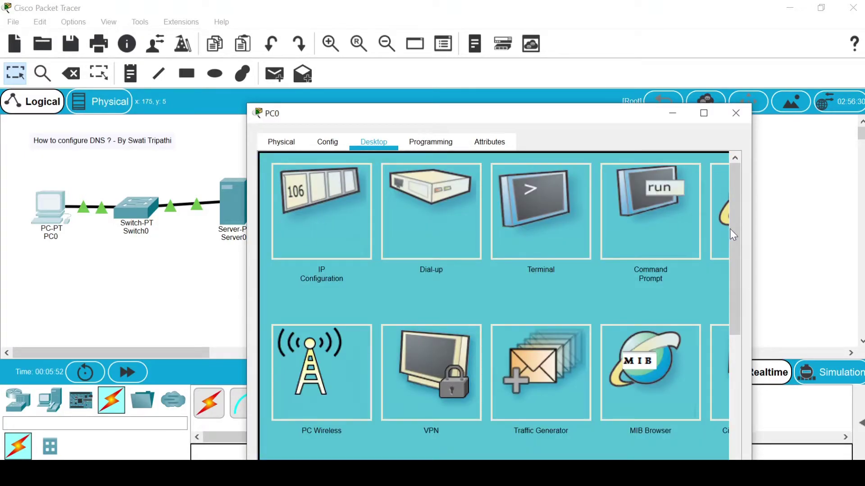
# Open PC0's web browser and load the site mywebsite to test name resolution
pyautogui.moveTo(576, 118); pyautogui.dragTo(533, 29)
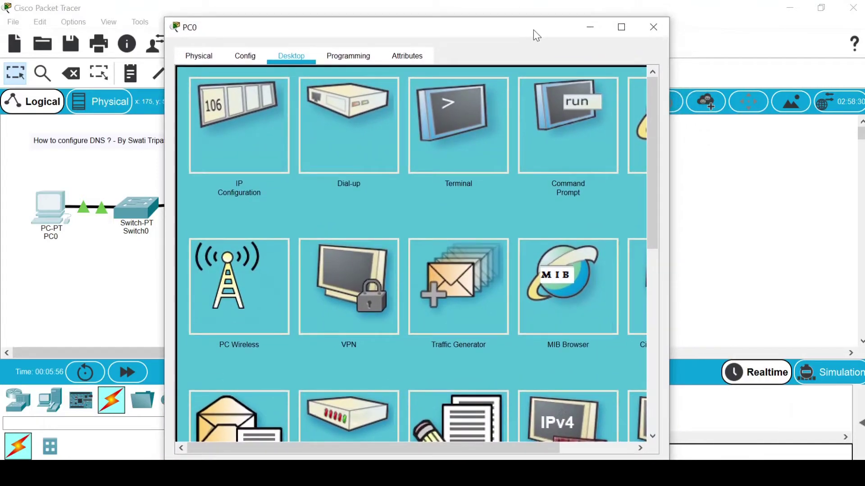
pyautogui.moveTo(425, 453); pyautogui.dragTo(499, 453)
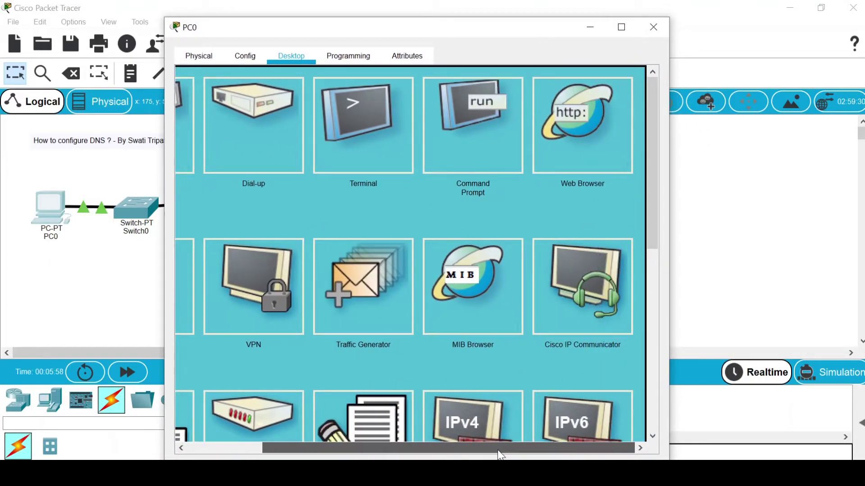
pyautogui.click(580, 116)
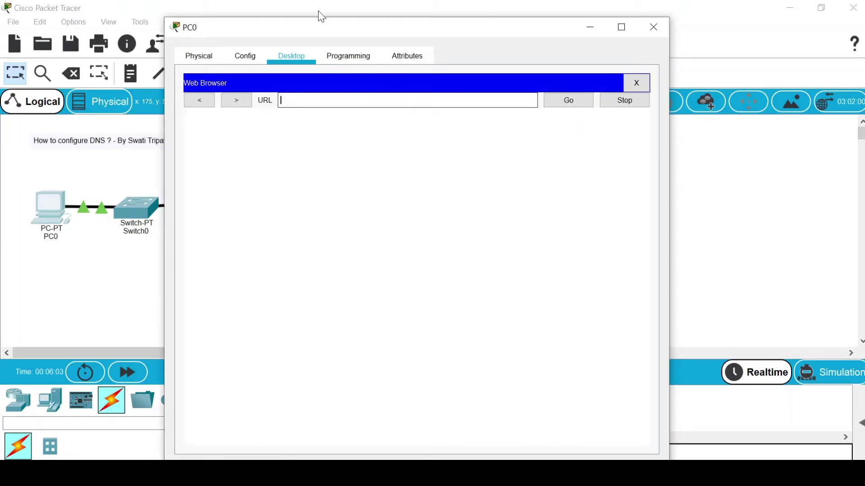
pyautogui.moveTo(312, 27); pyautogui.dragTo(427, 55)
pyautogui.write('mywebsite')
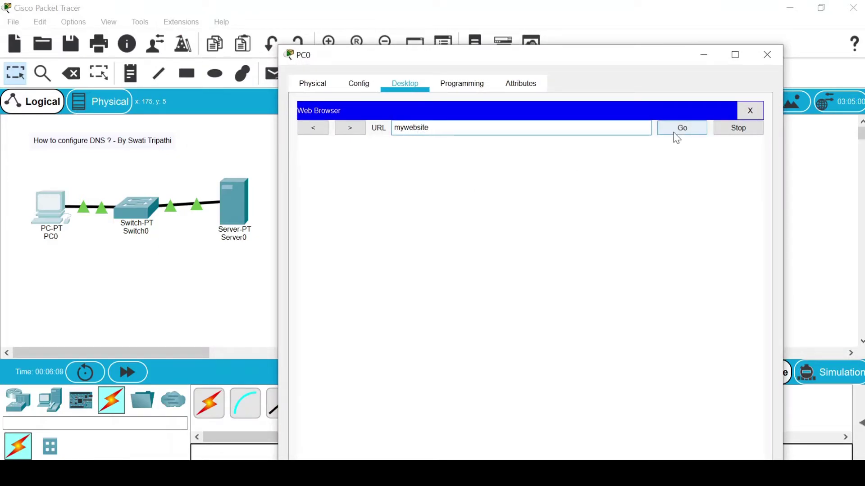
pyautogui.click(675, 134)
pyautogui.moveTo(463, 175); pyautogui.dragTo(283, 166)
pyautogui.click(496, 170)
# Replace the browser's URL with 192.168.1.1, load the page by IP address, and close the web browser
pyautogui.click(447, 127)
pyautogui.moveTo(447, 128); pyautogui.dragTo(346, 129)
pyautogui.press('BackSpace')
pyautogui.write('1')
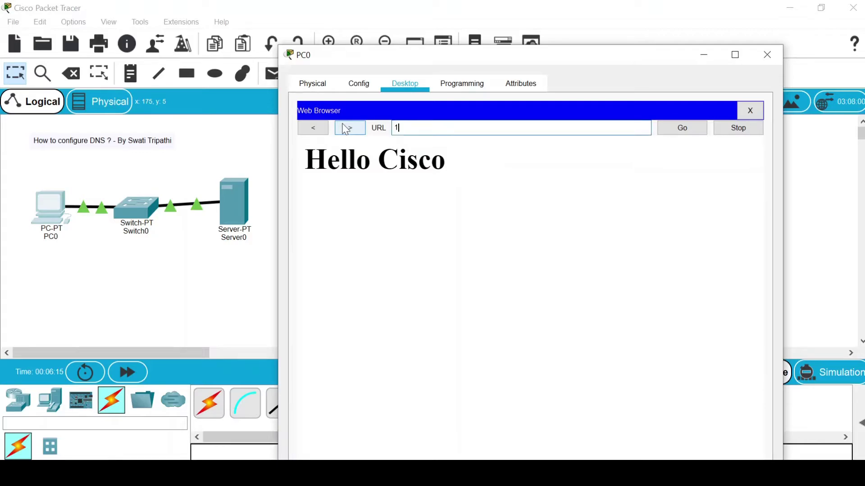
pyautogui.write('92.168.1.1')
pyautogui.click(667, 135)
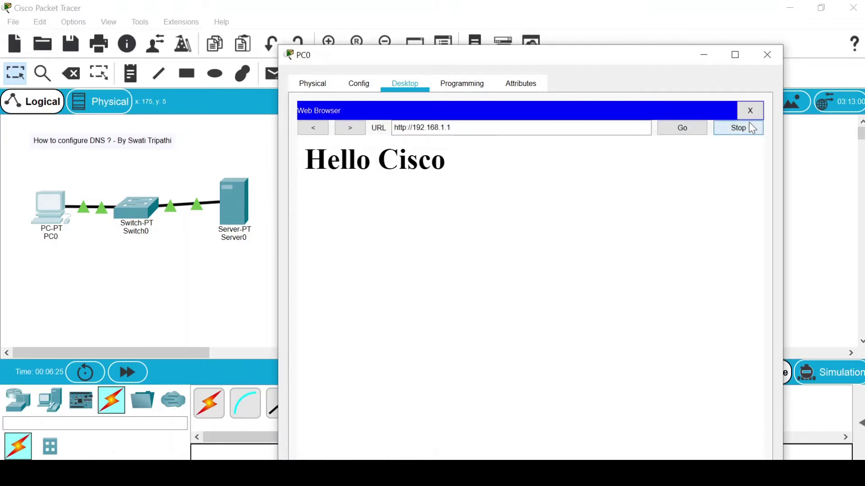
pyautogui.click(750, 111)
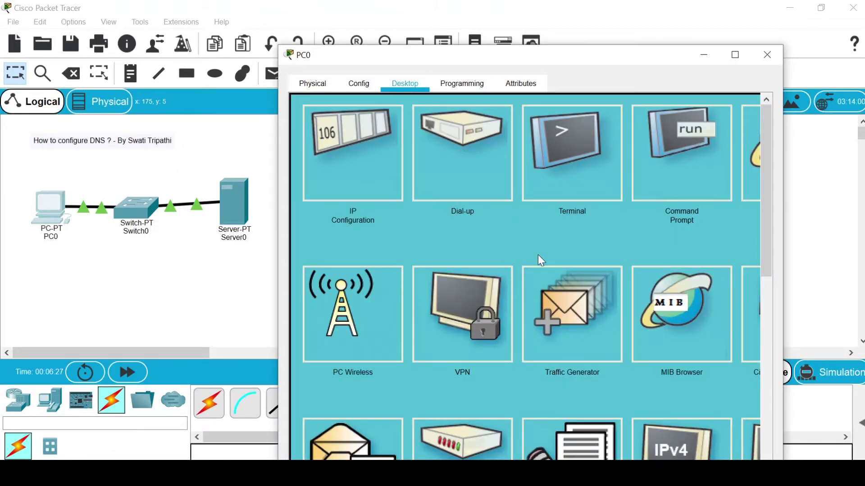
# Reopen PC0's web browser, load 192.168.1.1 again and examine the page it serves
pyautogui.moveTo(588, 60); pyautogui.dragTo(532, 31)
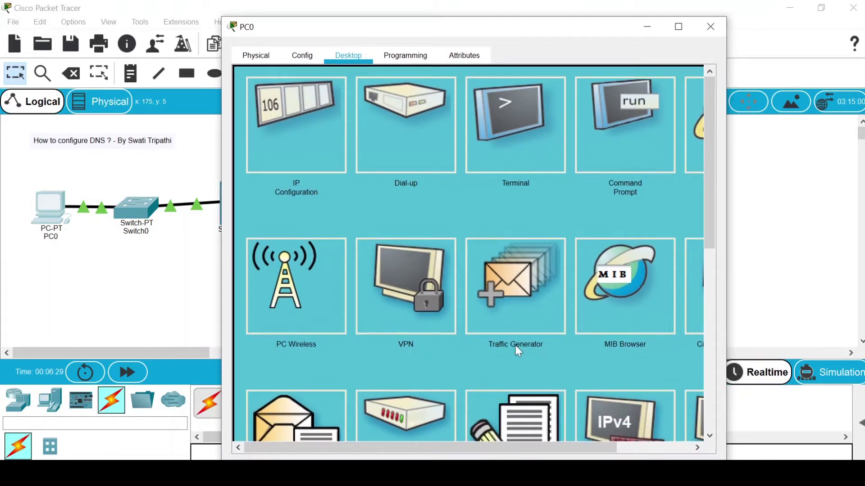
pyautogui.moveTo(480, 446); pyautogui.dragTo(604, 434)
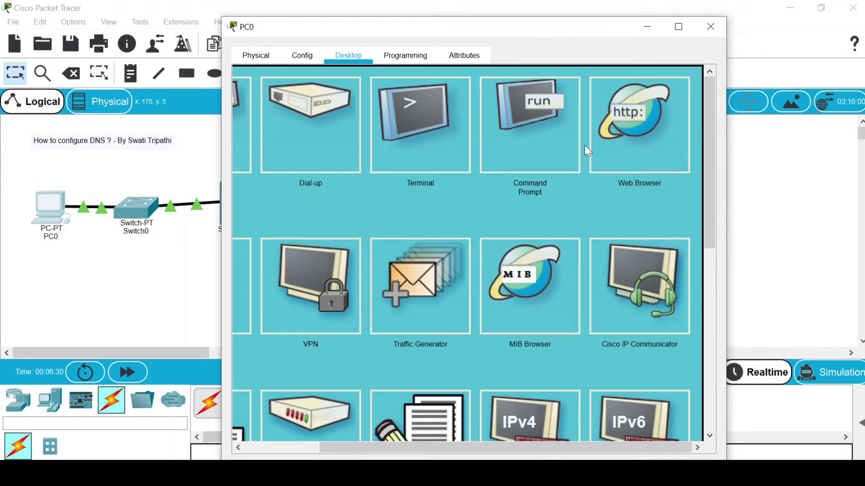
pyautogui.click(638, 142)
pyautogui.click(464, 99)
pyautogui.write('192.168.1.1')
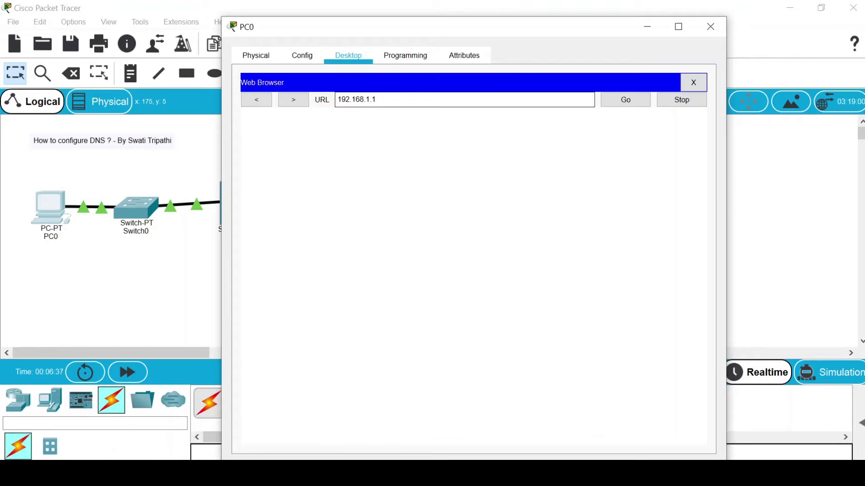
pyautogui.click(622, 104)
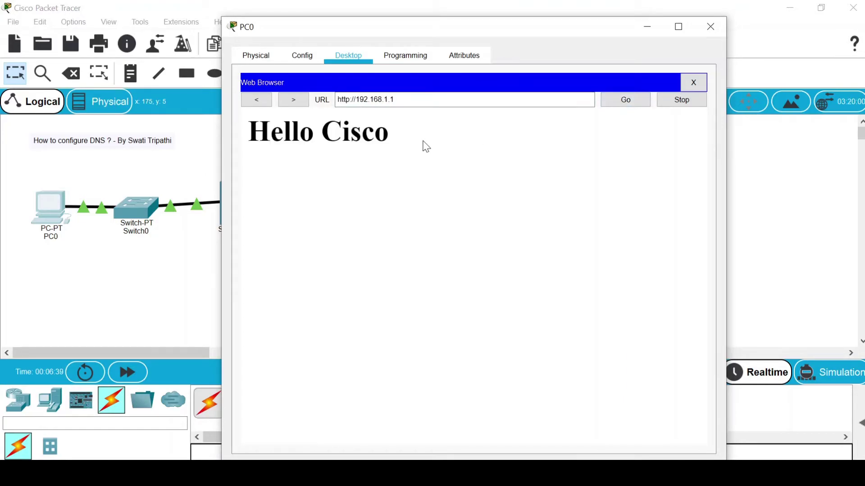
pyautogui.moveTo(426, 147); pyautogui.dragTo(208, 123)
pyautogui.moveTo(453, 28); pyautogui.dragTo(547, 76)
pyautogui.click(498, 171)
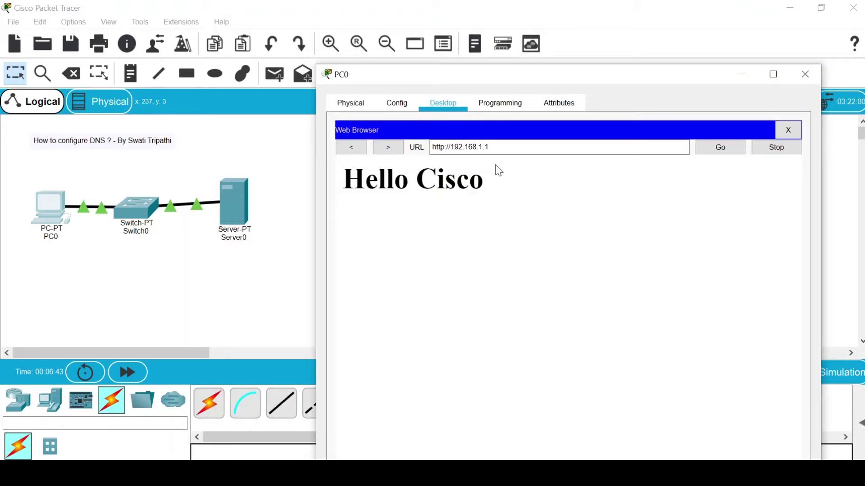
# Close PC0's window and bring up the HTTP service files on Server0
pyautogui.moveTo(490, 147); pyautogui.dragTo(428, 155)
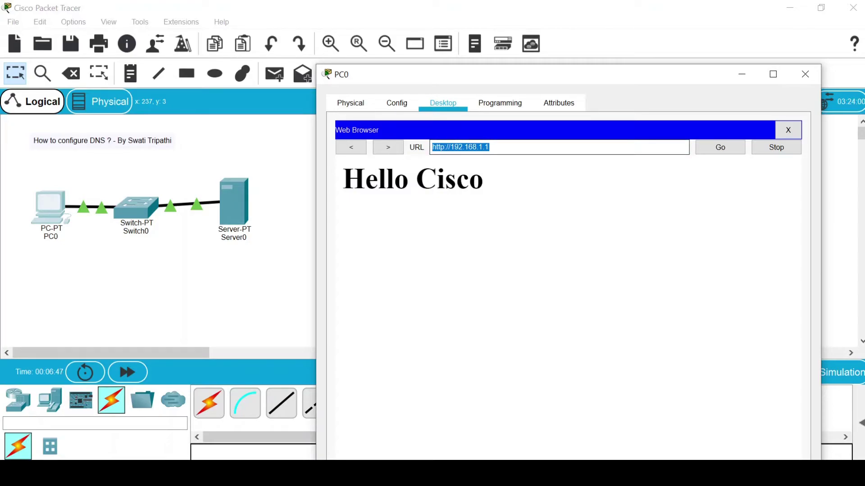
pyautogui.moveTo(588, 76); pyautogui.dragTo(499, 2)
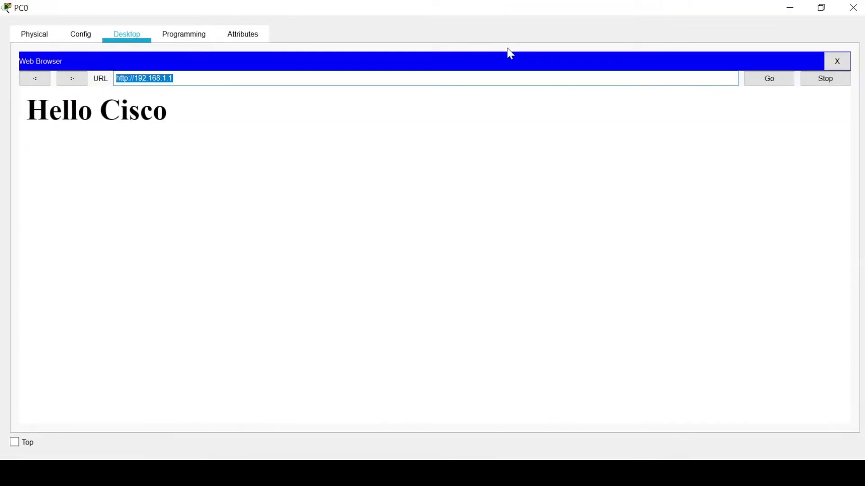
pyautogui.click(855, 13)
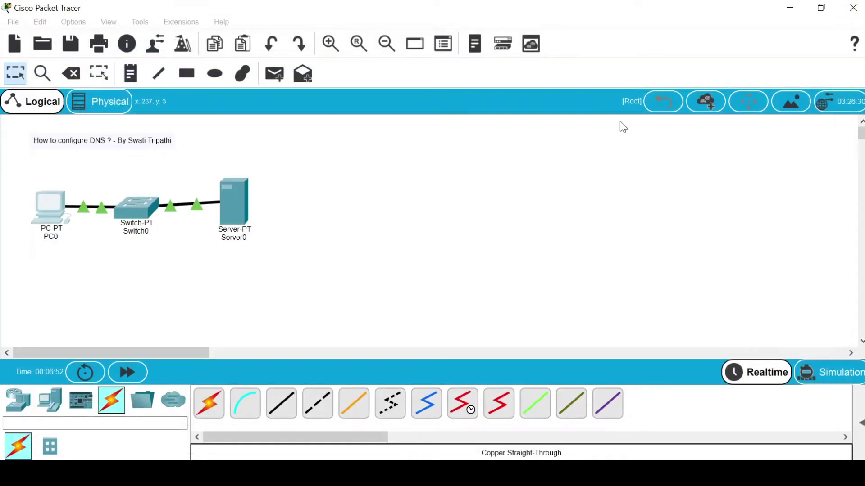
pyautogui.click(241, 209)
pyautogui.moveTo(498, 4); pyautogui.dragTo(521, 54)
pyautogui.click(255, 117)
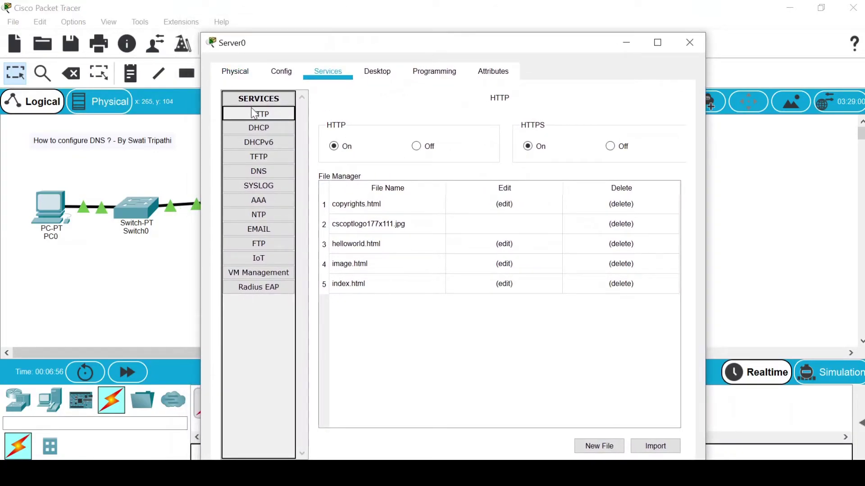
# Add the line <p>Hi website is made</p> below the heading in index.html, overwrite the existing file and close Server0's window
pyautogui.click(504, 284)
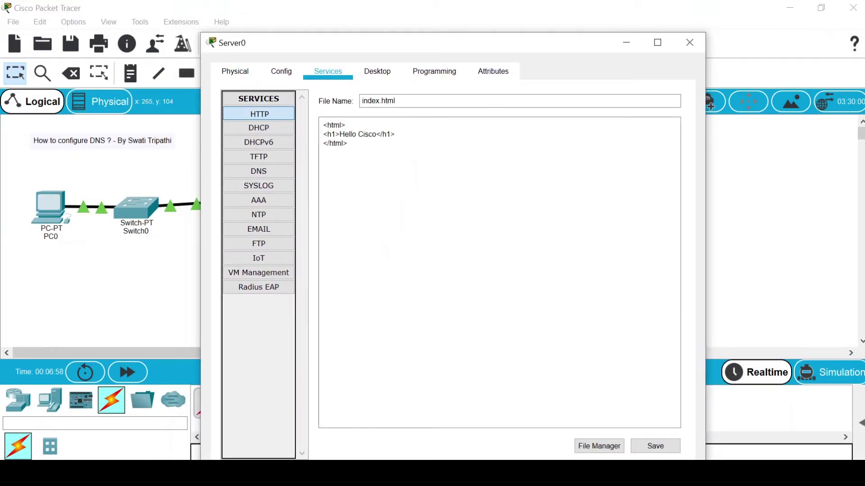
pyautogui.click(395, 135)
pyautogui.press('Return')
pyautogui.write('<p>Hi website is made</p>')
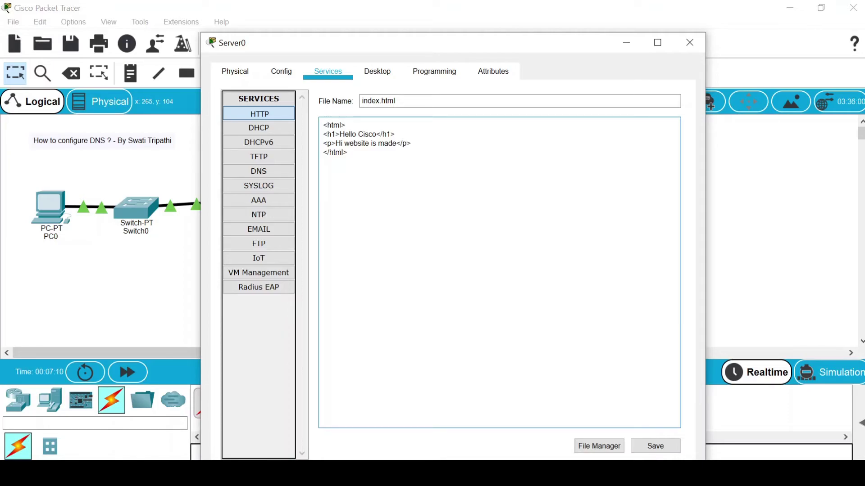
pyautogui.click(657, 440)
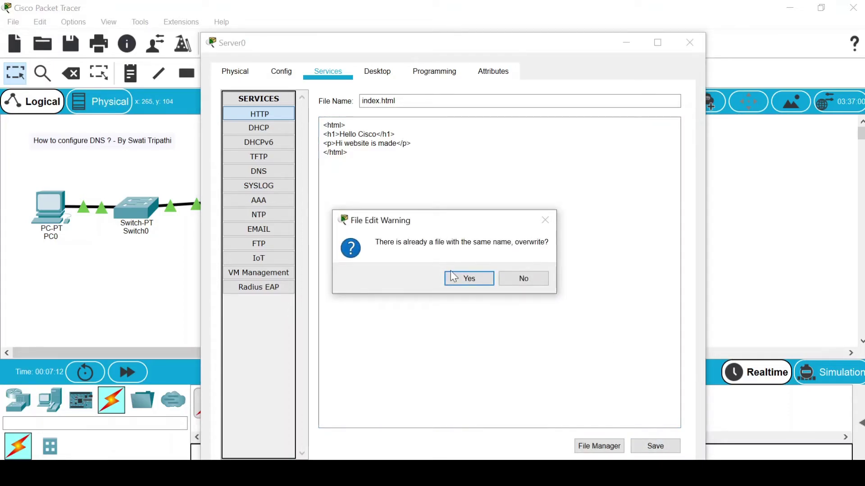
pyautogui.click(458, 280)
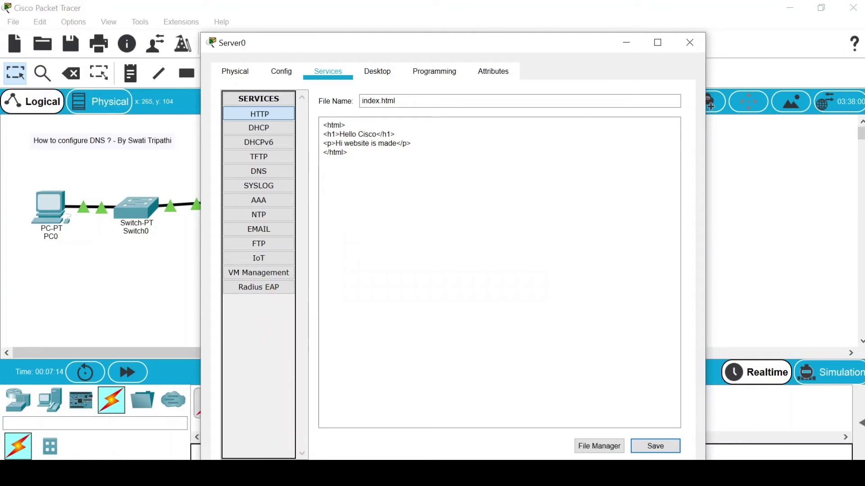
pyautogui.click(690, 42)
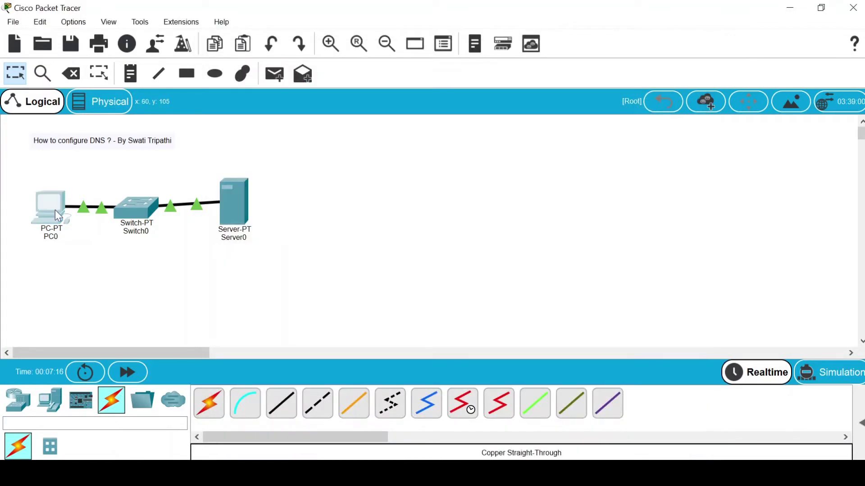
# Open PC0's web browser and load the site mywebsite by name
pyautogui.click(55, 210)
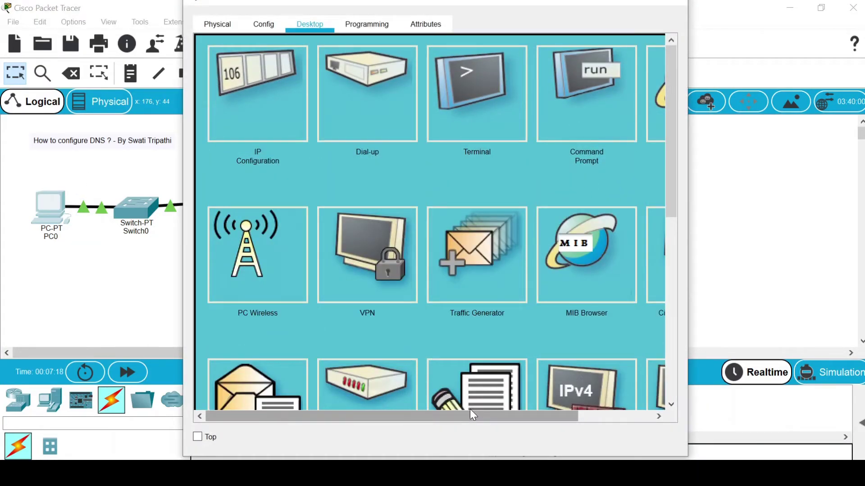
pyautogui.moveTo(544, 417); pyautogui.dragTo(604, 418)
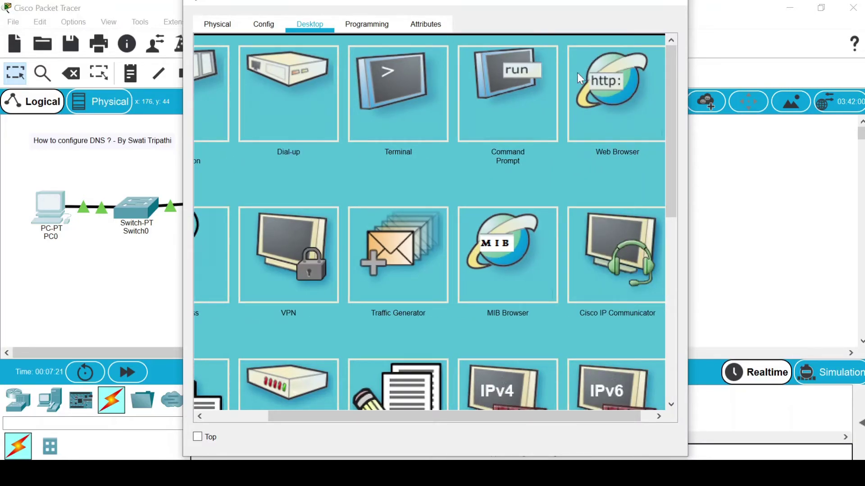
pyautogui.click(588, 84)
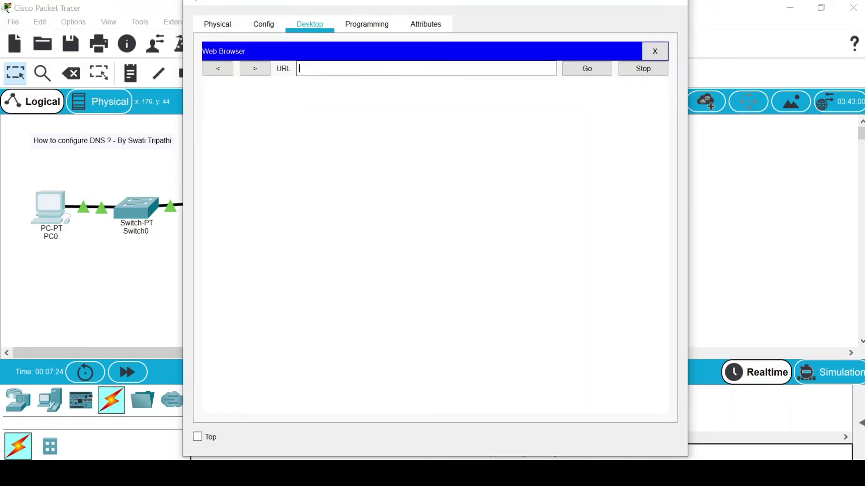
pyautogui.write('mywebsite')
pyautogui.moveTo(510, 4); pyautogui.dragTo(619, 117)
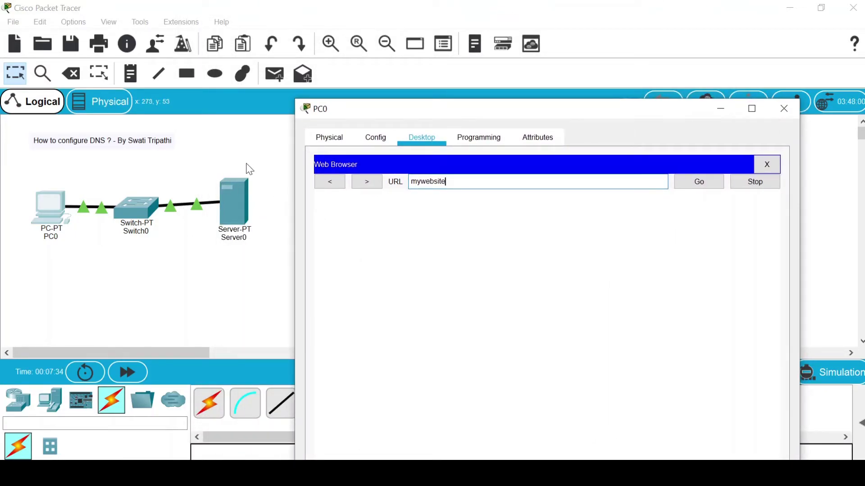
pyautogui.press('Return')
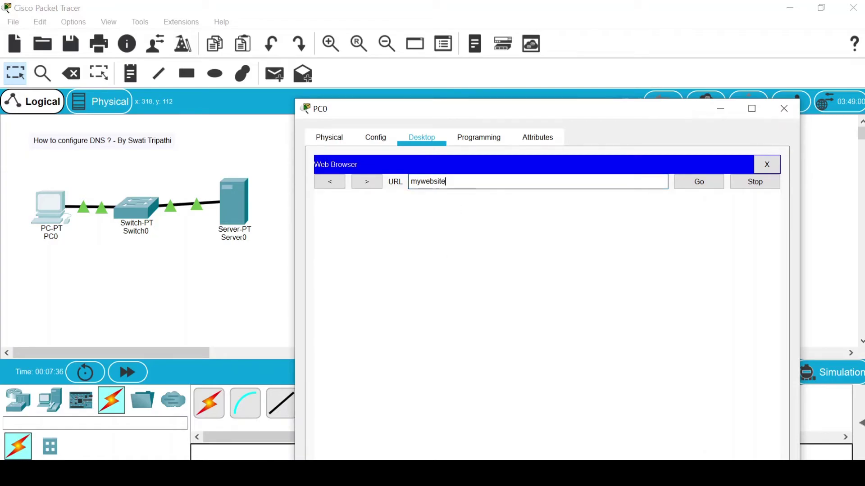
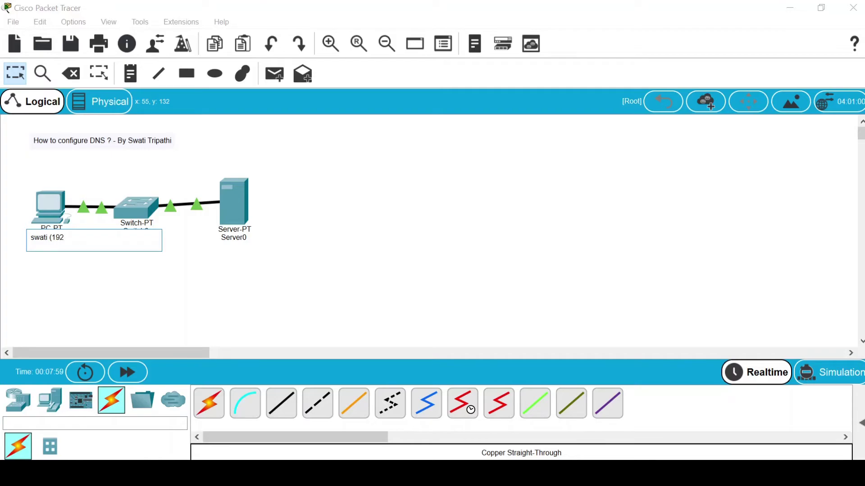
# Finish renaming PC0 in the workspace as the author's first name followed by (192.168.1.2)
pyautogui.write('.1.1')
pyautogui.write(')')
pyautogui.press('BackSpace')
pyautogui.press('BackSpace')
pyautogui.write('2)')
pyautogui.click(185, 289)
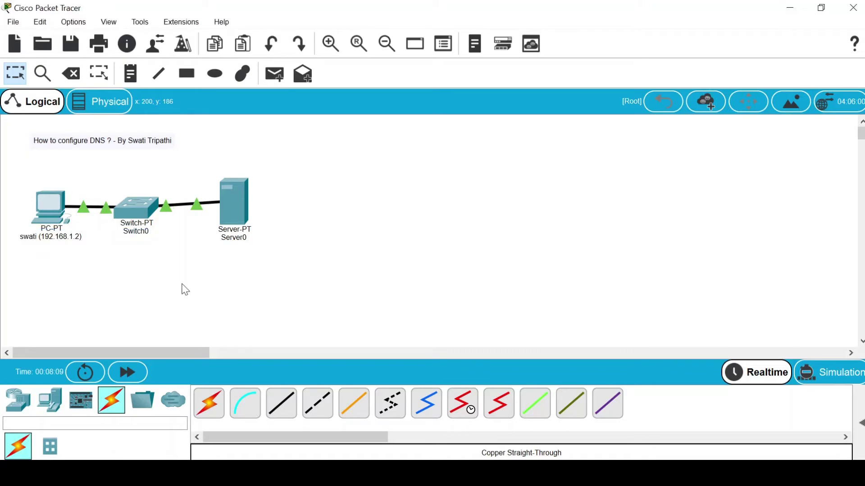
# Place a second PC below the switch and connect it to Switch0 with a copper straight-through cable
pyautogui.click(45, 407)
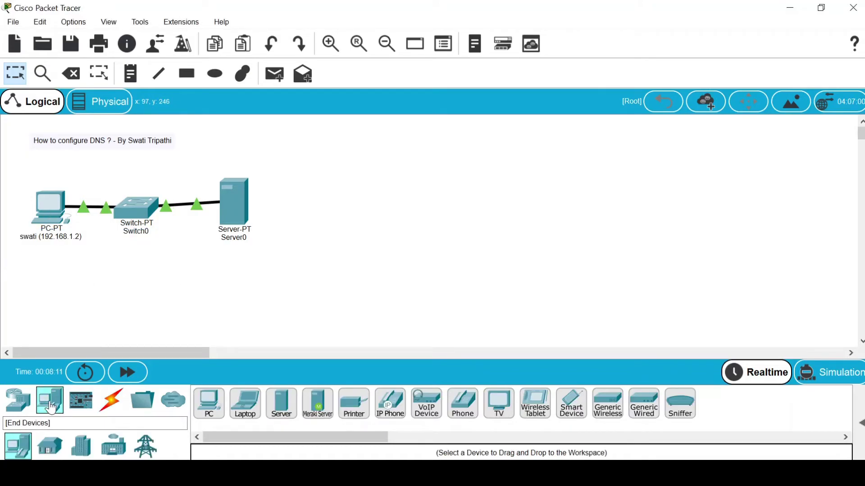
pyautogui.moveTo(209, 410); pyautogui.dragTo(104, 283)
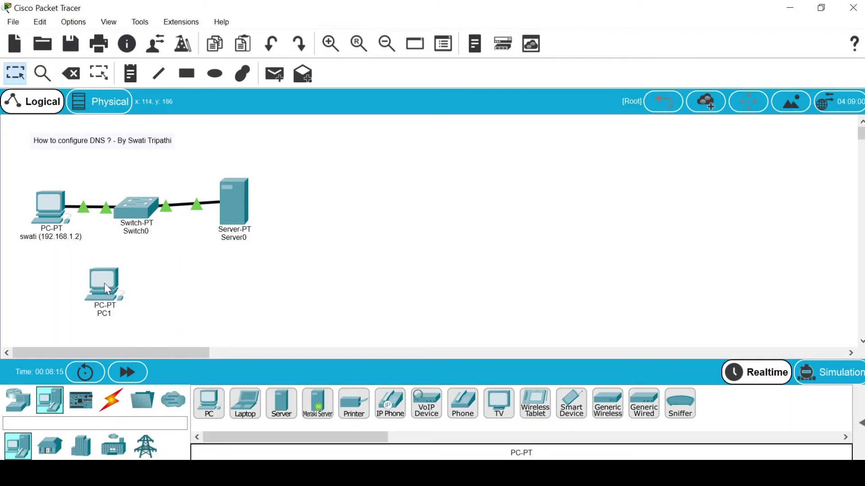
pyautogui.click(110, 403)
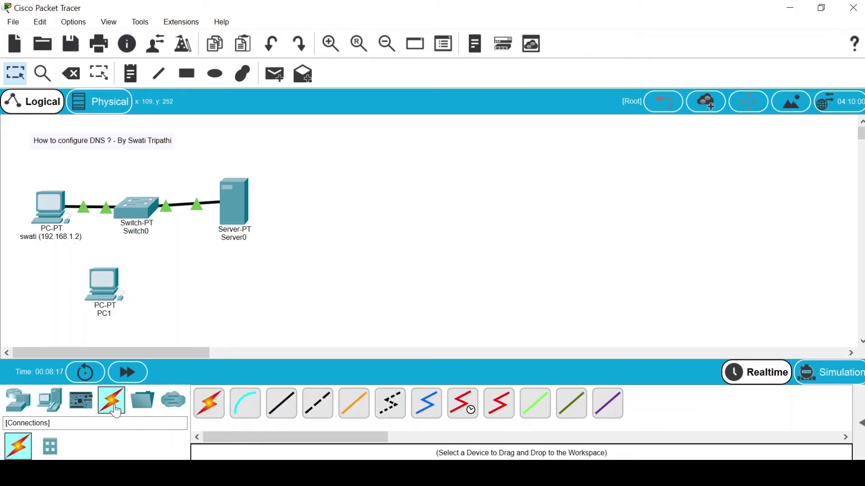
pyautogui.click(282, 419)
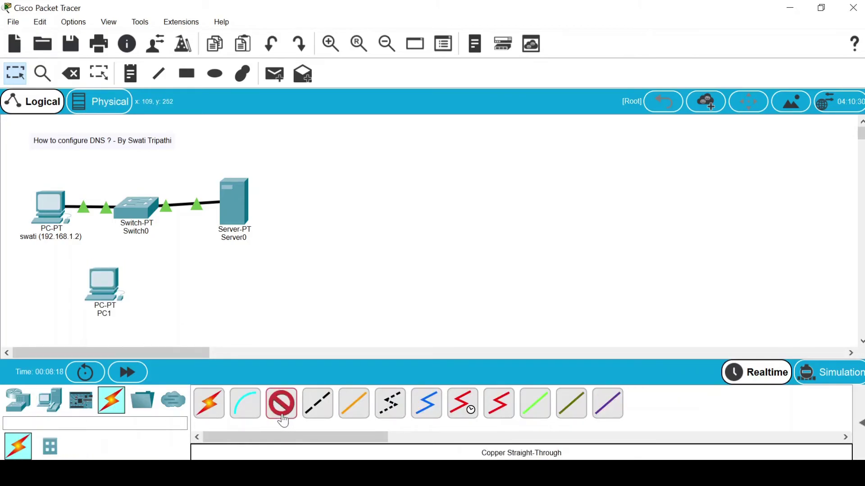
pyautogui.click(100, 287)
pyautogui.click(116, 338)
pyautogui.click(134, 214)
pyautogui.click(140, 234)
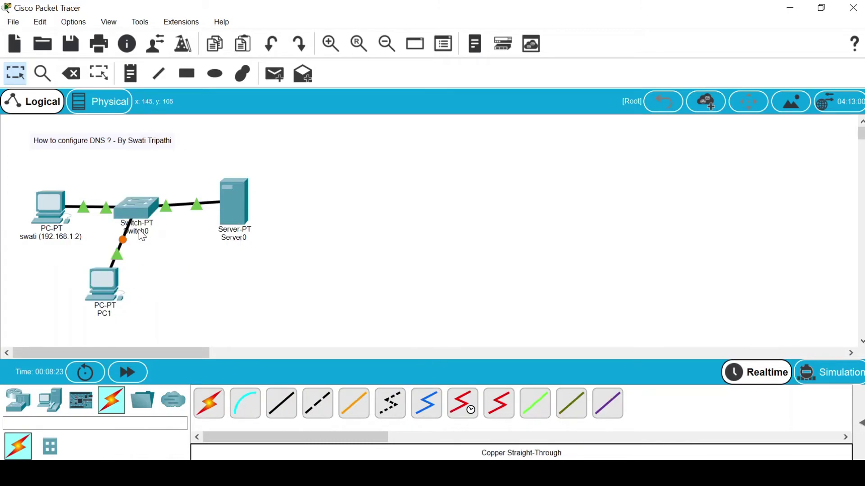
pyautogui.moveTo(105, 298)
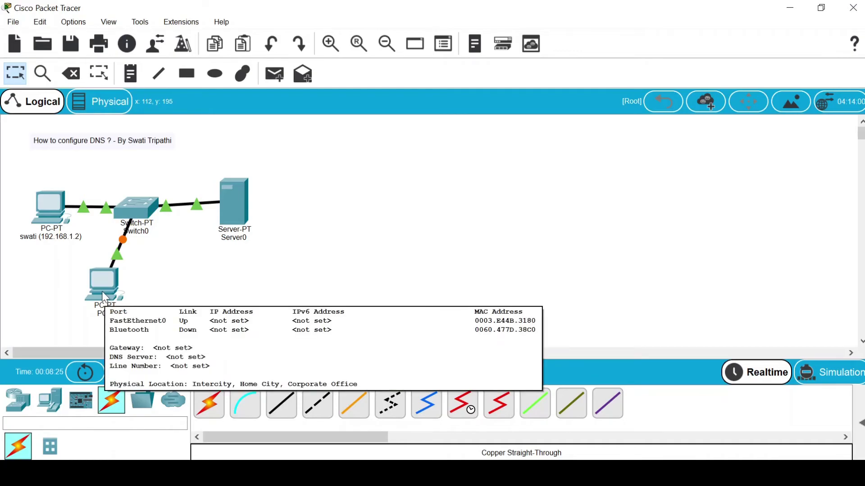
pyautogui.moveTo(101, 285); pyautogui.dragTo(93, 290)
# Open PC1's IP configuration and assign the static address 192.168.1.3 with subnet mask 255.255.255.0
pyautogui.click(234, 198)
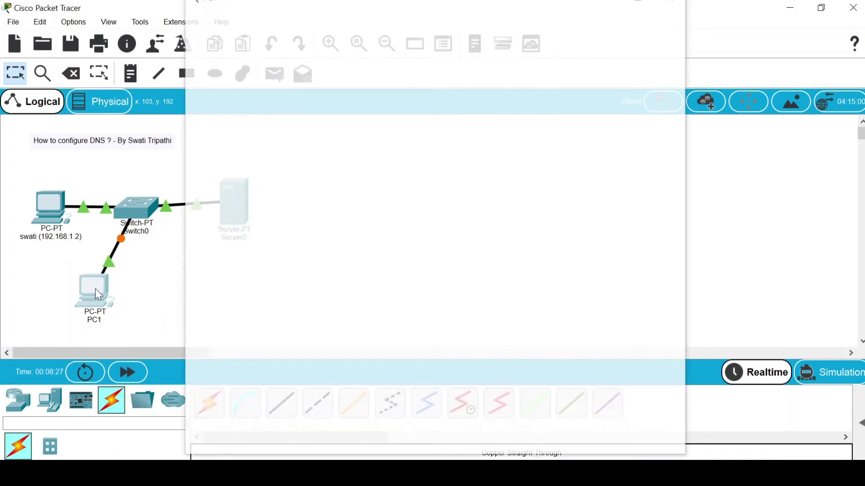
pyautogui.click(104, 286)
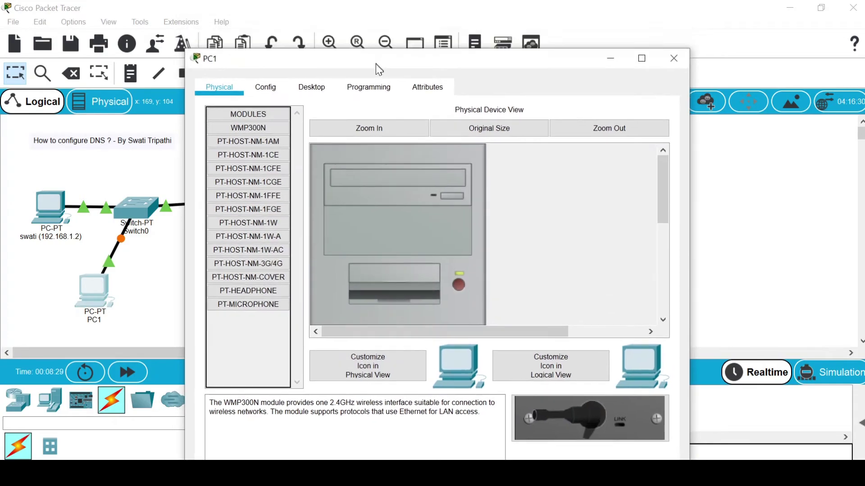
pyautogui.moveTo(379, 68); pyautogui.dragTo(376, 77)
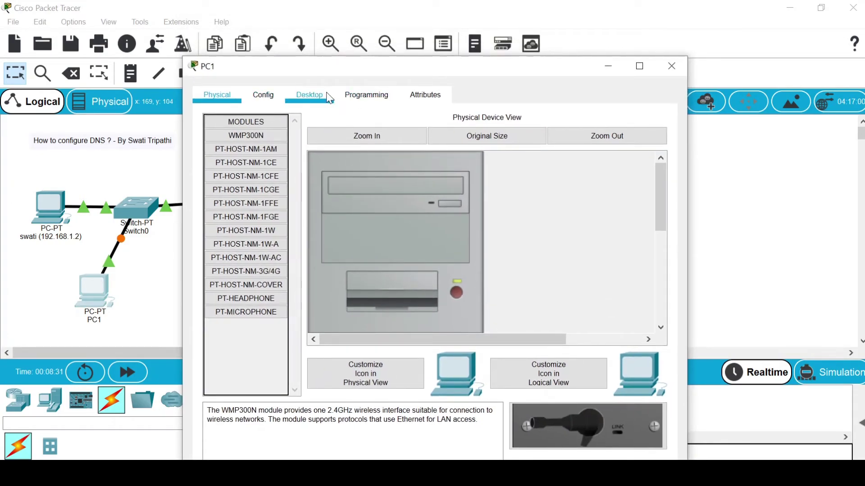
pyautogui.click(312, 97)
pyautogui.click(252, 169)
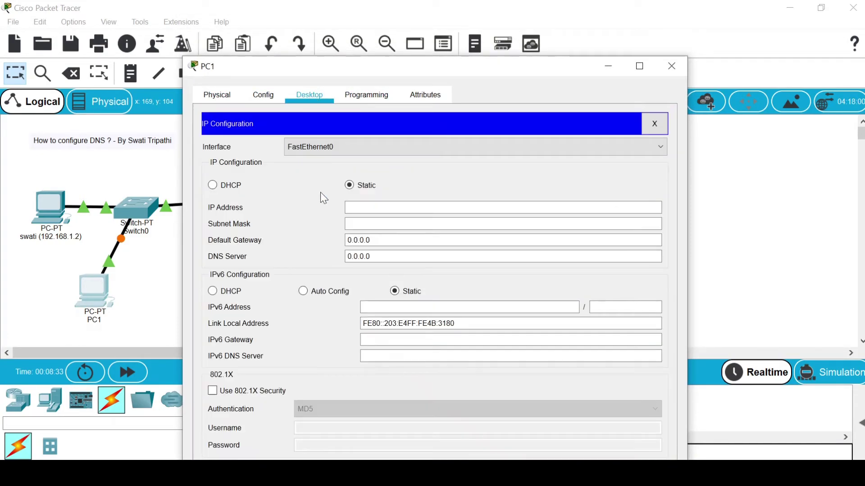
pyautogui.write('192')
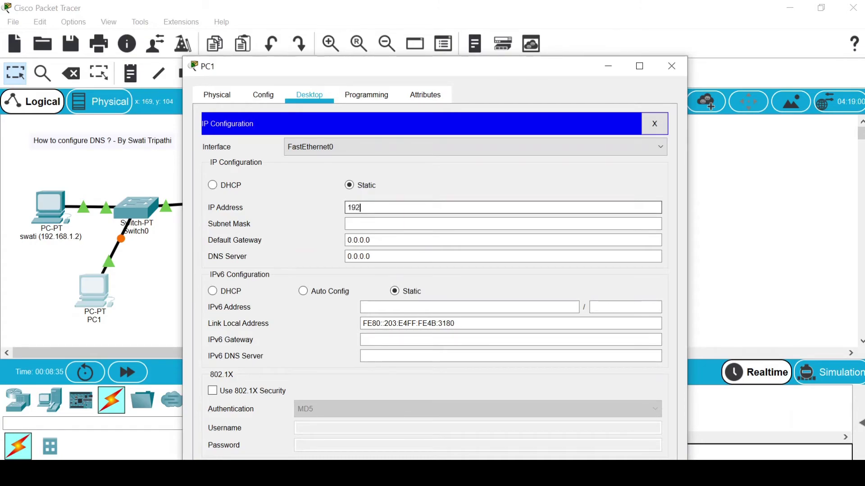
pyautogui.write('.168.1.3')
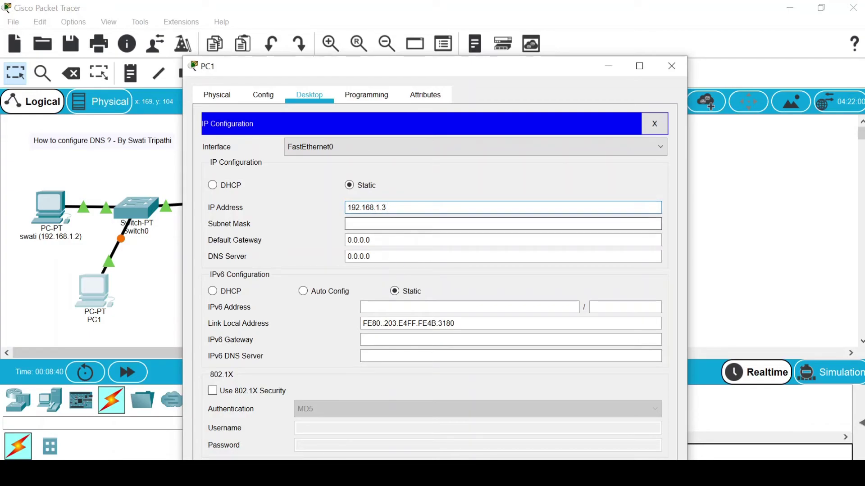
pyautogui.click(374, 224)
# Set PC1's IPv4 DNS server to 192.168.1.1 and close its IP configuration
pyautogui.press('Tab')
pyautogui.press('Tab')
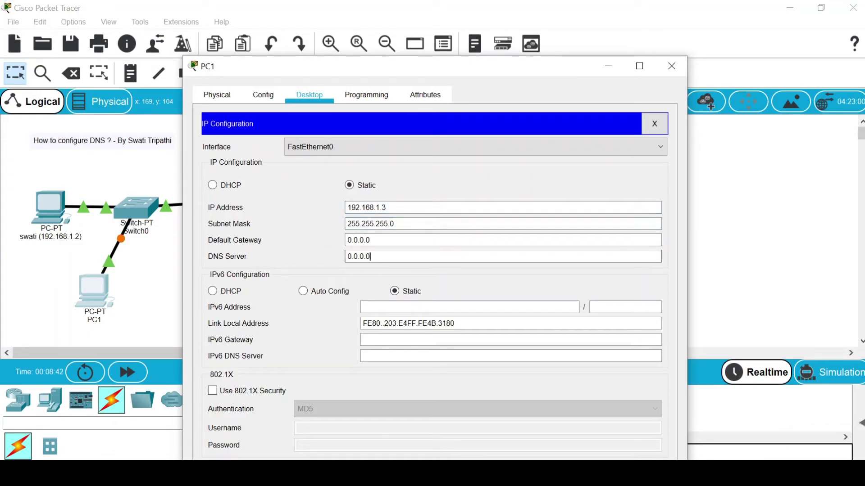
pyautogui.press('BackSpace')
pyautogui.press('BackSpace')
pyautogui.press('BackSpace')
pyautogui.press('BackSpace')
pyautogui.press('BackSpace')
pyautogui.press('BackSpace')
pyautogui.press('BackSpace')
pyautogui.write('192.168.1.1')
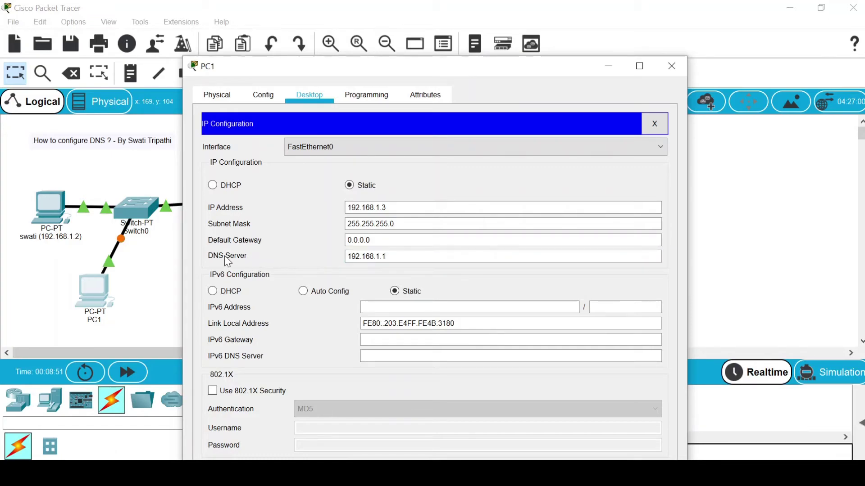
pyautogui.click(654, 123)
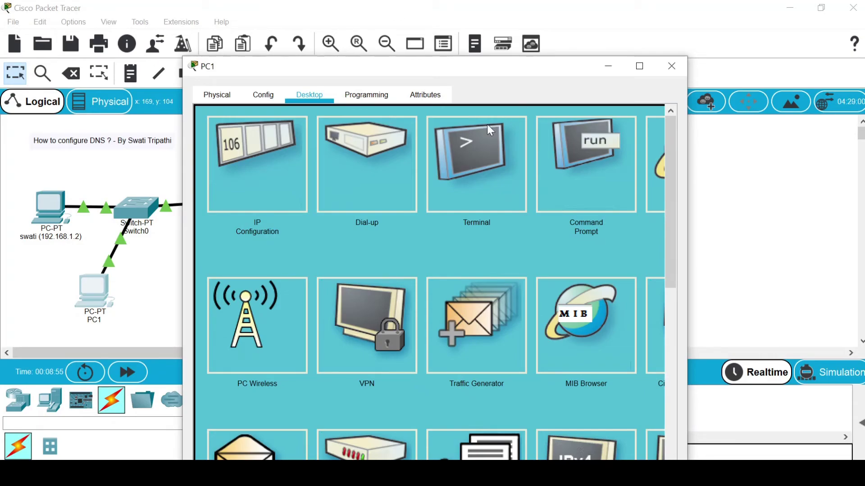
# Open PC1's command prompt and ping the first PC at 192.168.1.2
pyautogui.click(603, 184)
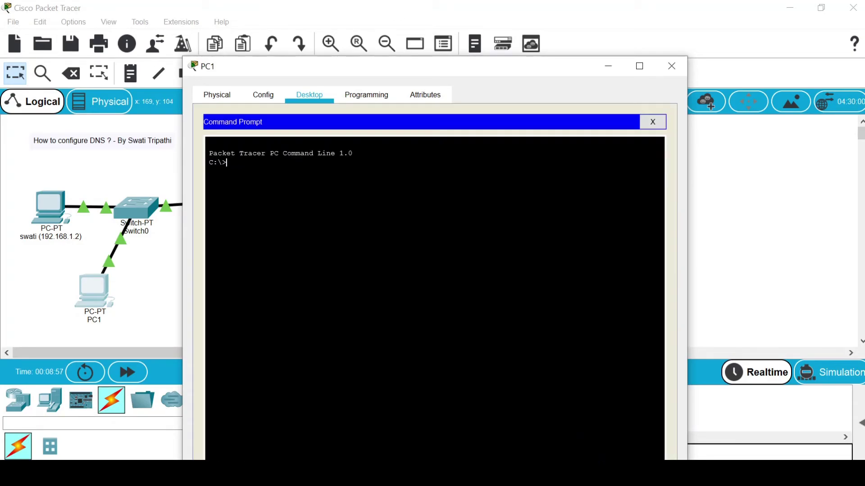
pyautogui.write('ping 192.168.1.2')
pyautogui.press('Return')
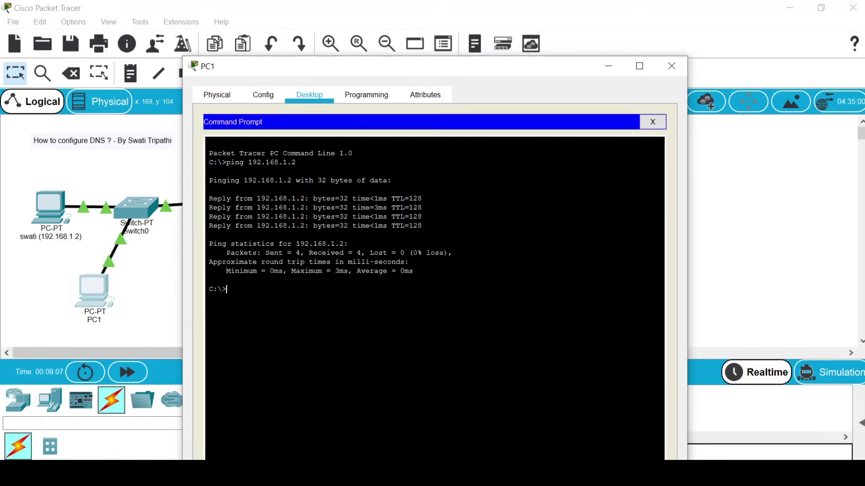
# Ping the first PC from PC1 by its host name instead of its IP address
pyautogui.write('ping swati')
pyautogui.press('Return')
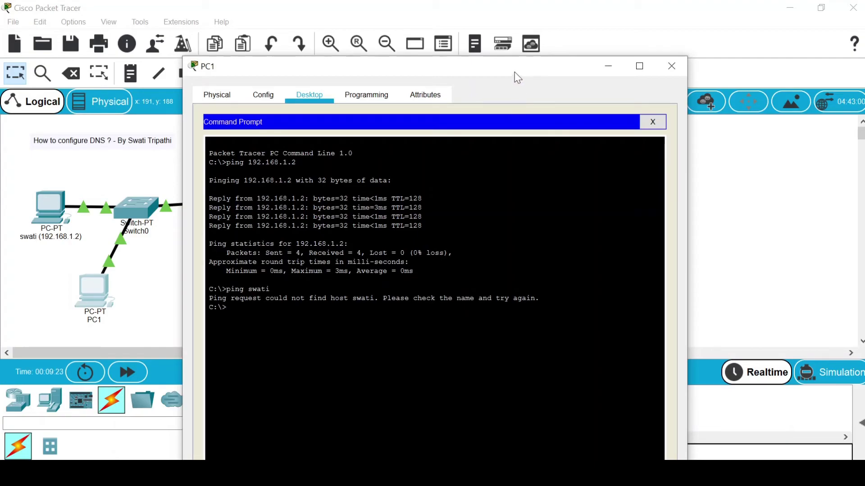
pyautogui.moveTo(517, 77); pyautogui.dragTo(483, 93)
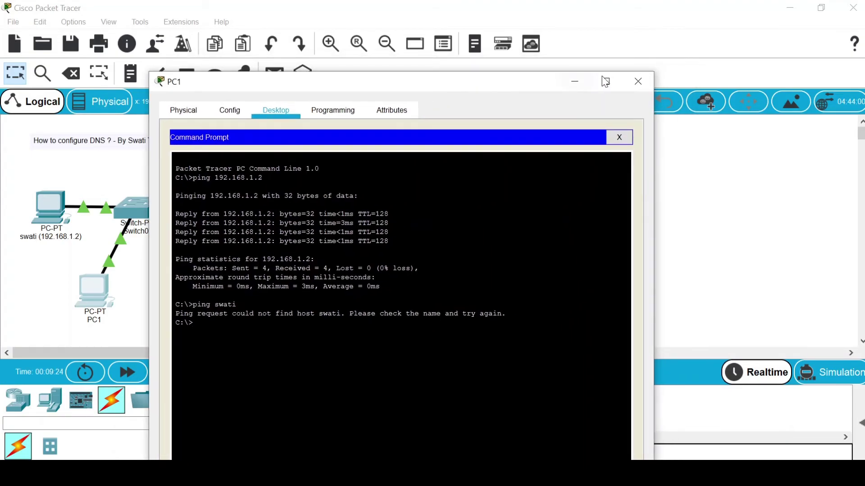
# In Server0's DNS service, add an A record mapping the first PC's host name to 192.168.1.2, and close the server's window
pyautogui.click(634, 81)
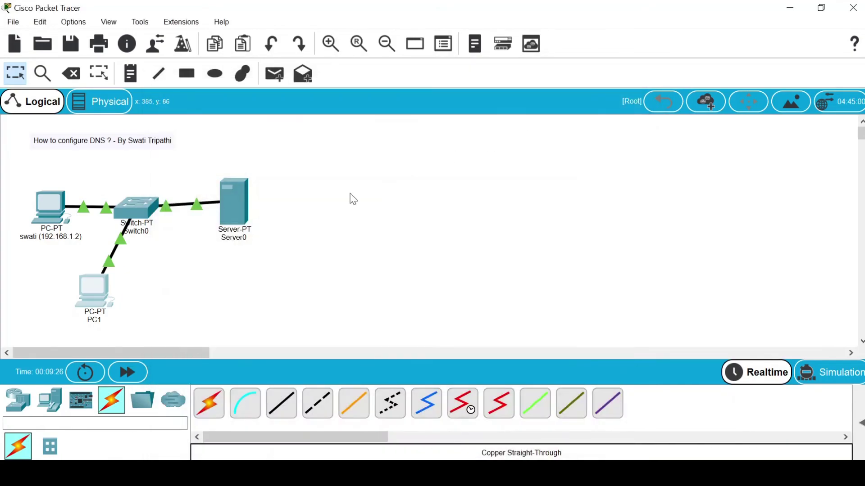
pyautogui.click(237, 199)
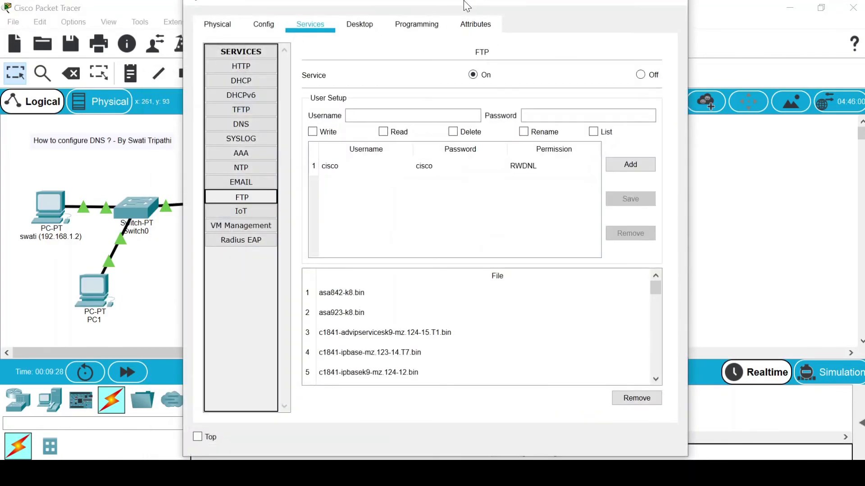
pyautogui.moveTo(463, 5); pyautogui.dragTo(471, 111)
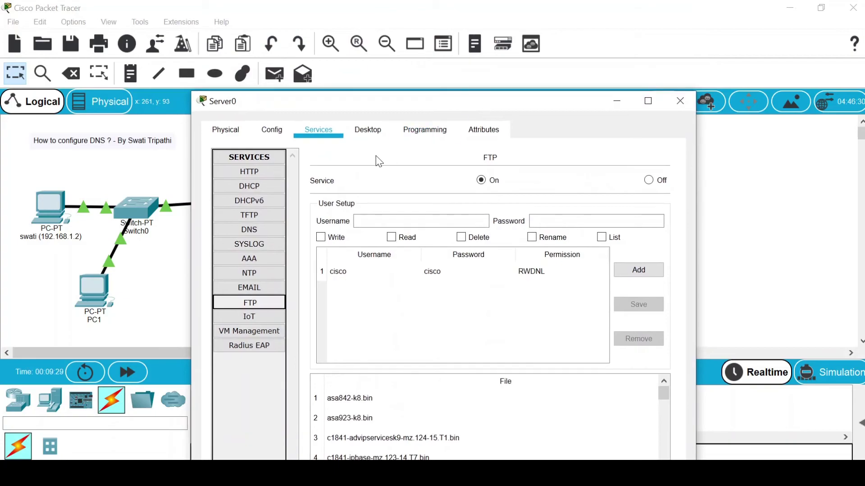
pyautogui.click(251, 231)
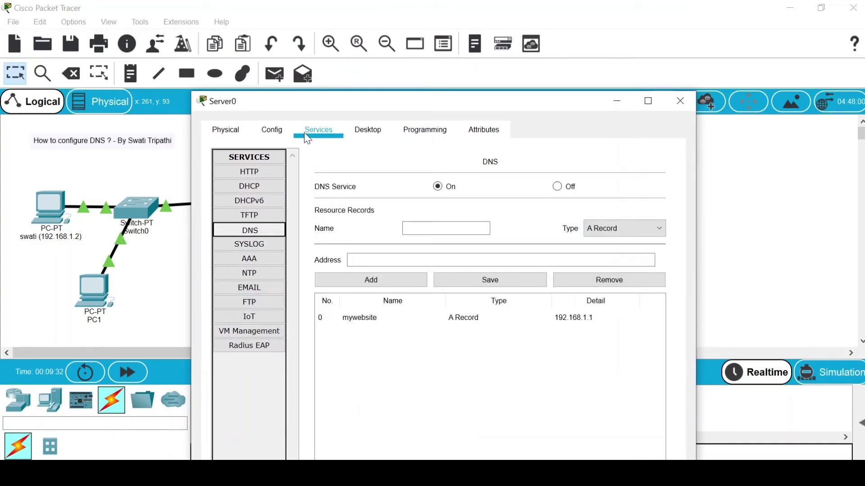
pyautogui.click(446, 228)
pyautogui.write('swati')
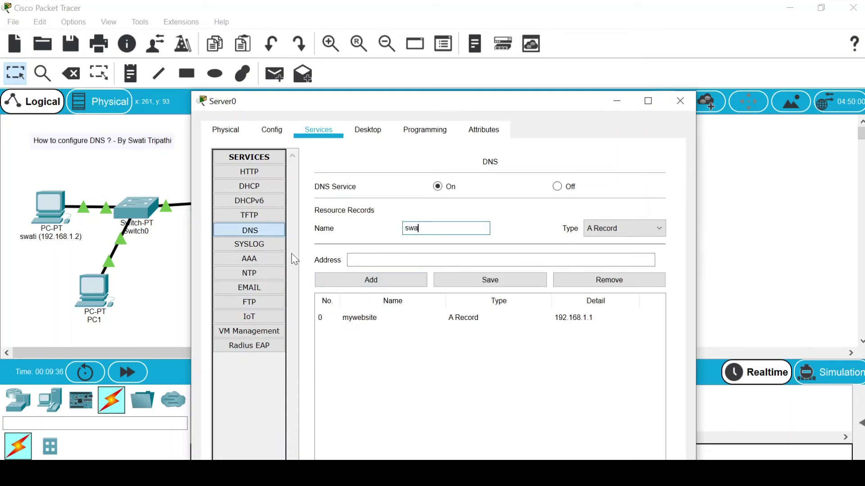
pyautogui.click(383, 260)
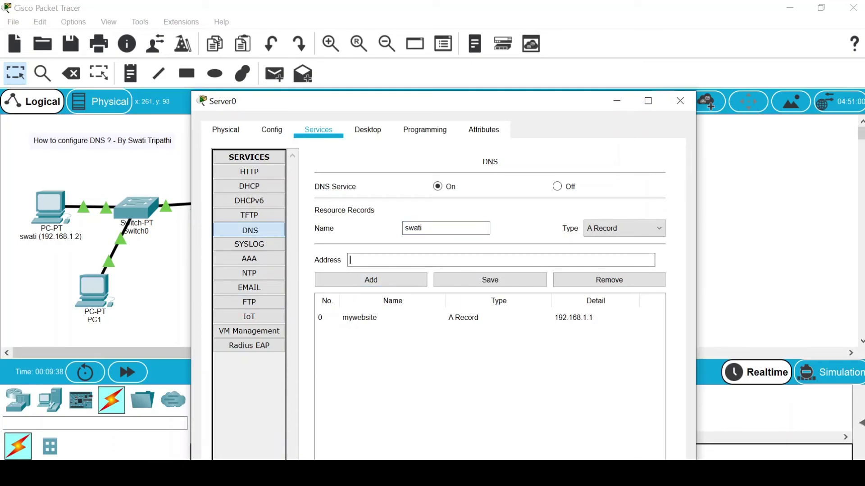
pyautogui.write('192.168.1.2')
pyautogui.click(368, 280)
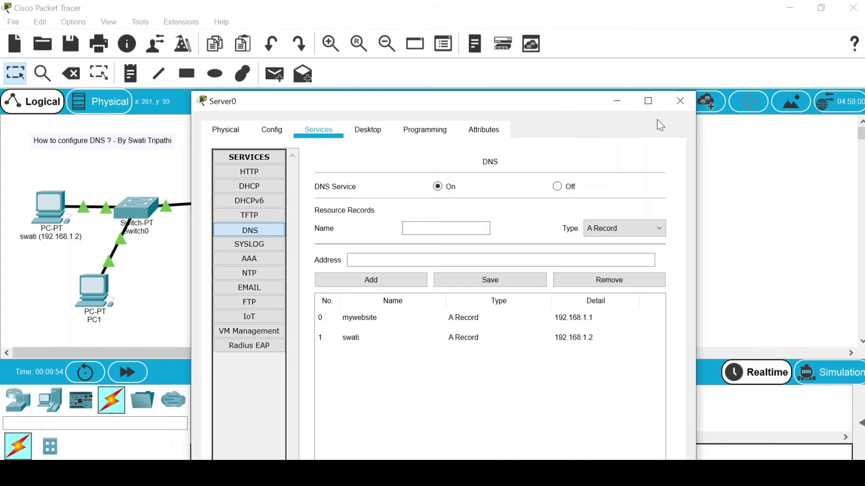
pyautogui.click(678, 106)
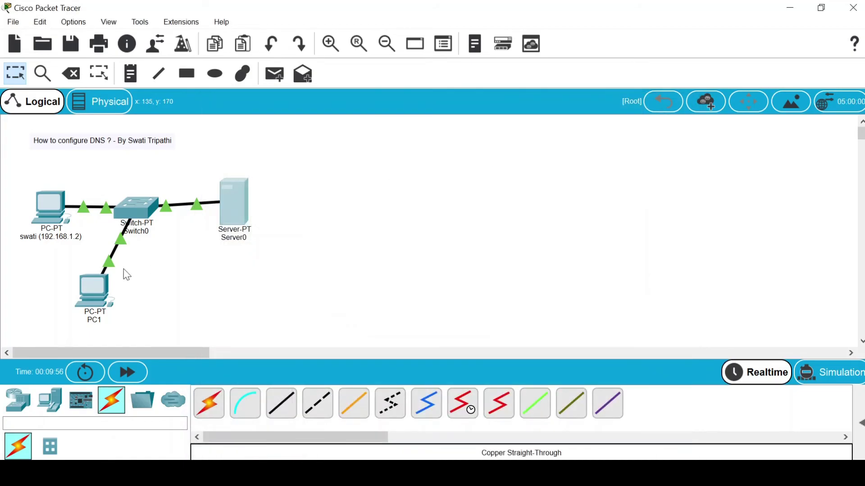
# Reopen PC1's command prompt and ping the first PC by its host name again to test the new DNS record
pyautogui.click(95, 289)
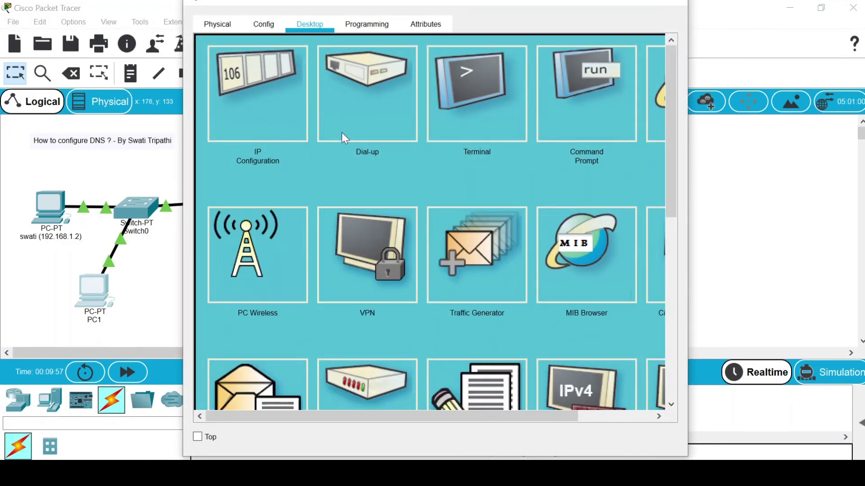
pyautogui.click(604, 95)
pyautogui.moveTo(521, 6); pyautogui.dragTo(518, 66)
pyautogui.write('pin')
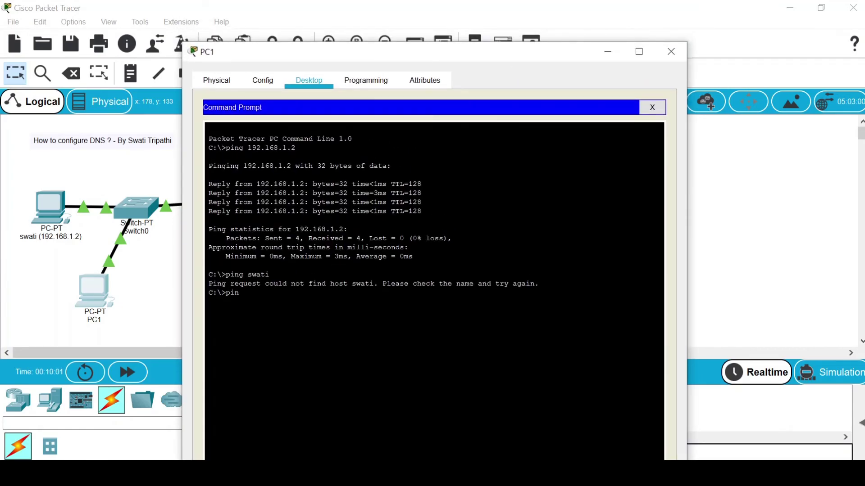
pyautogui.write('g swati')
pyautogui.press('Return')
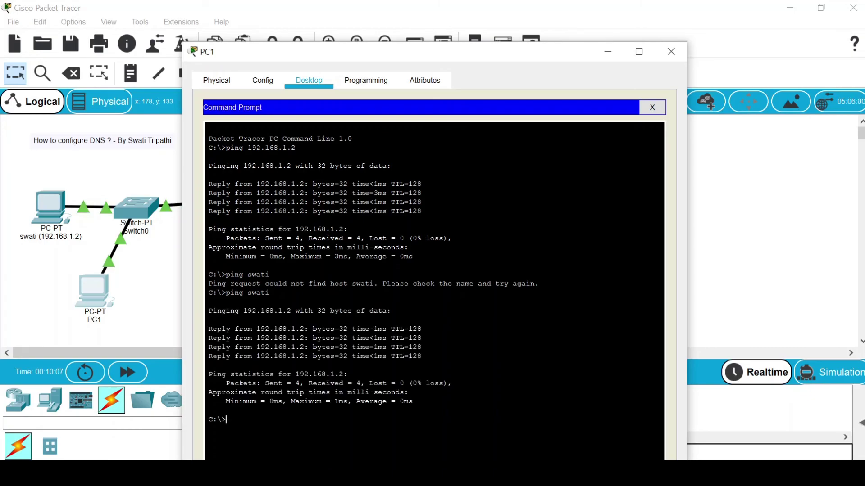
pyautogui.moveTo(382, 54); pyautogui.dragTo(442, 39)
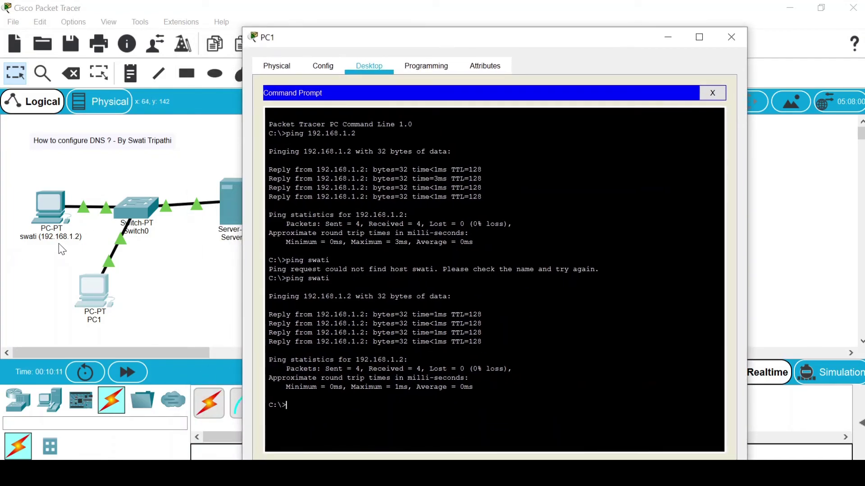